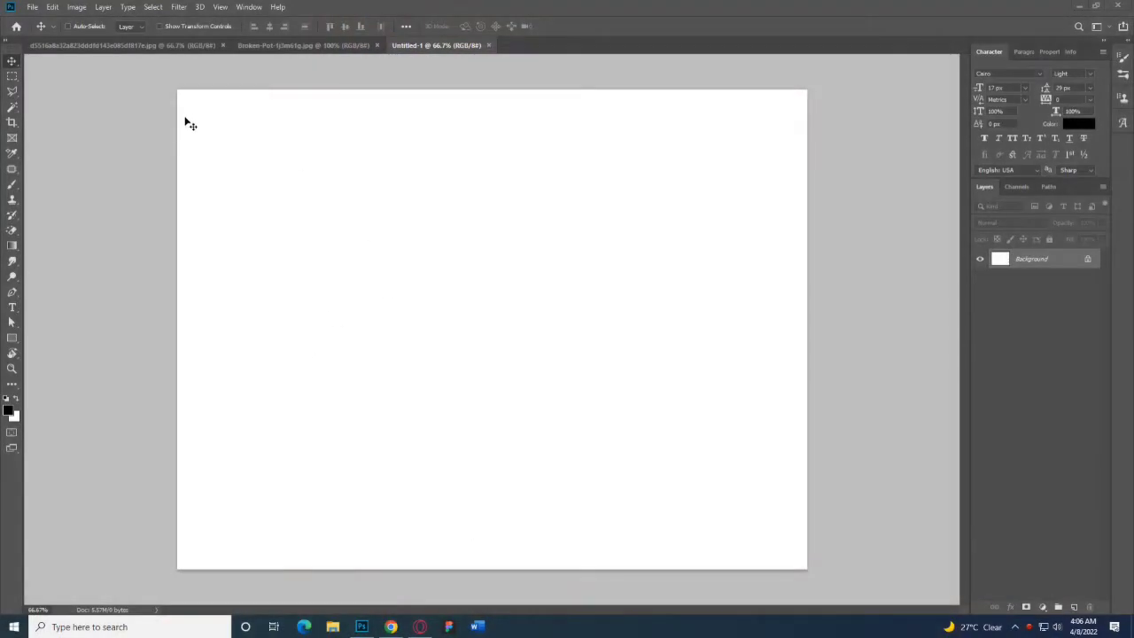
# Convert the bearded man's photo to a normal layer, copy it into Untitled-1 and align it with the canvas edges.
pyautogui.click(183, 45)
pyautogui.moveTo(417, 164); pyautogui.dragTo(805, 308)
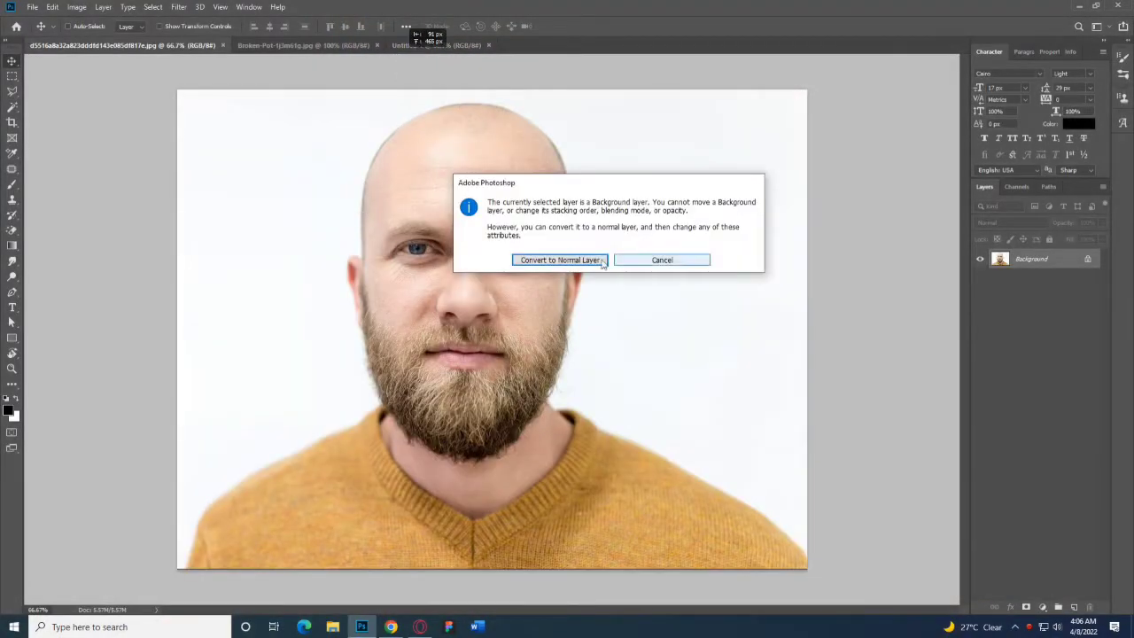
pyautogui.click(558, 261)
pyautogui.moveTo(551, 268); pyautogui.dragTo(573, 324)
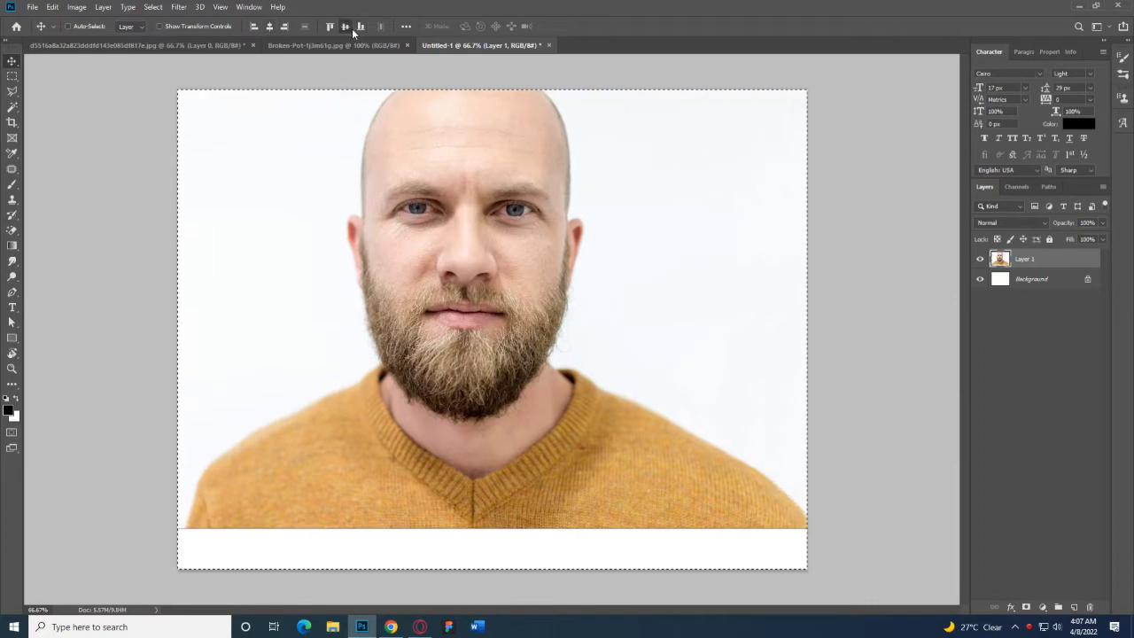
pyautogui.click(360, 27)
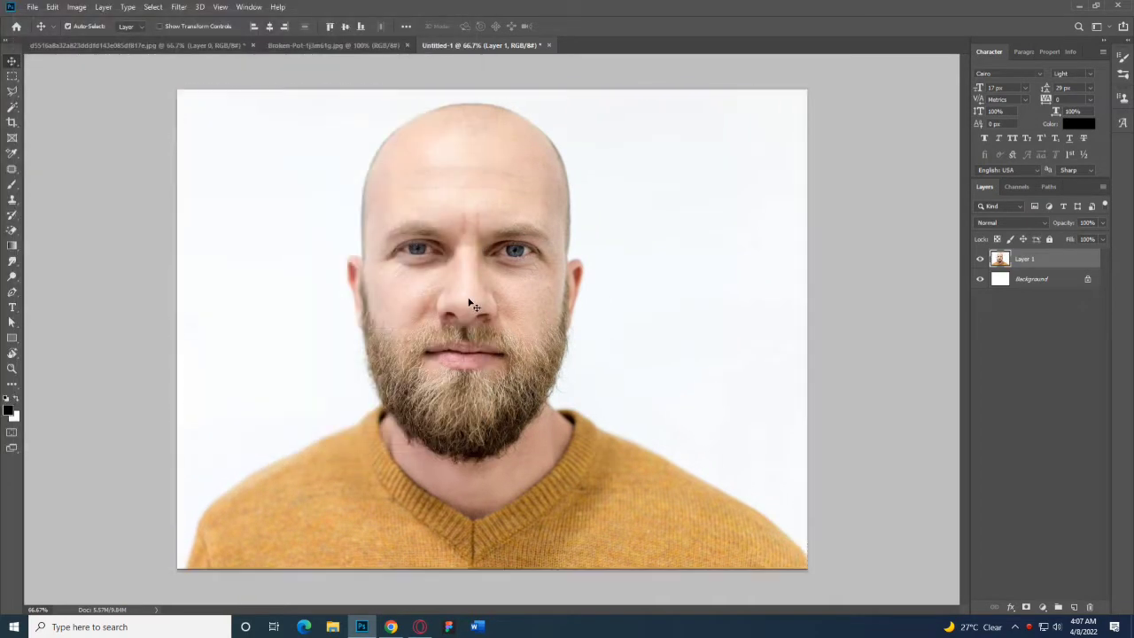
# Select the man with Select Subject and add a layer mask that hides the background around him.
pyautogui.press('w')
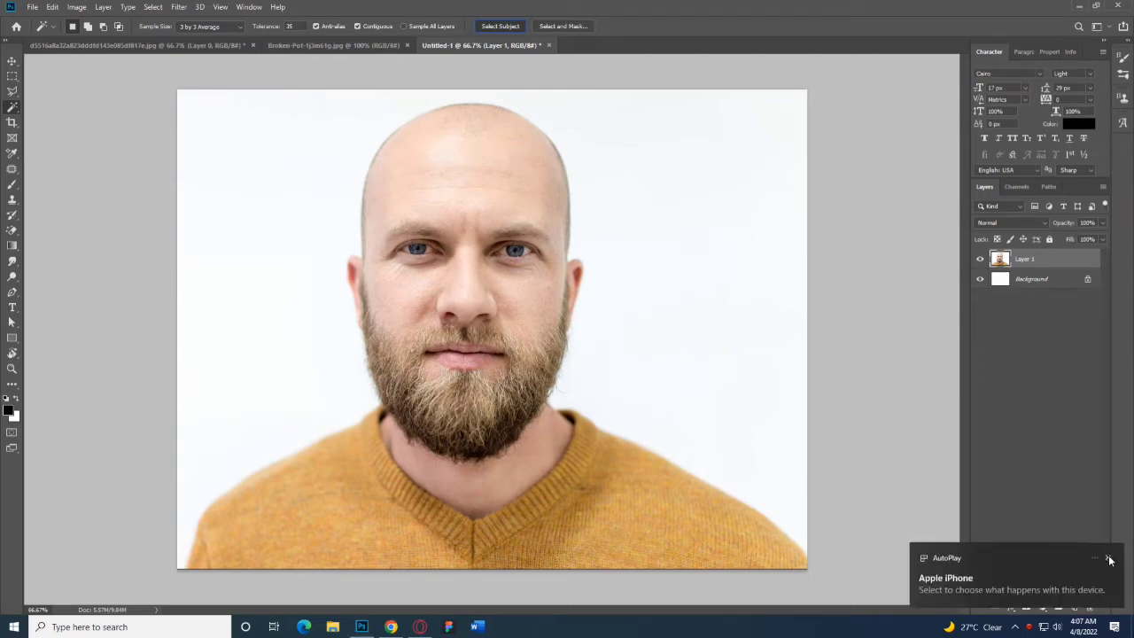
pyautogui.click(1107, 558)
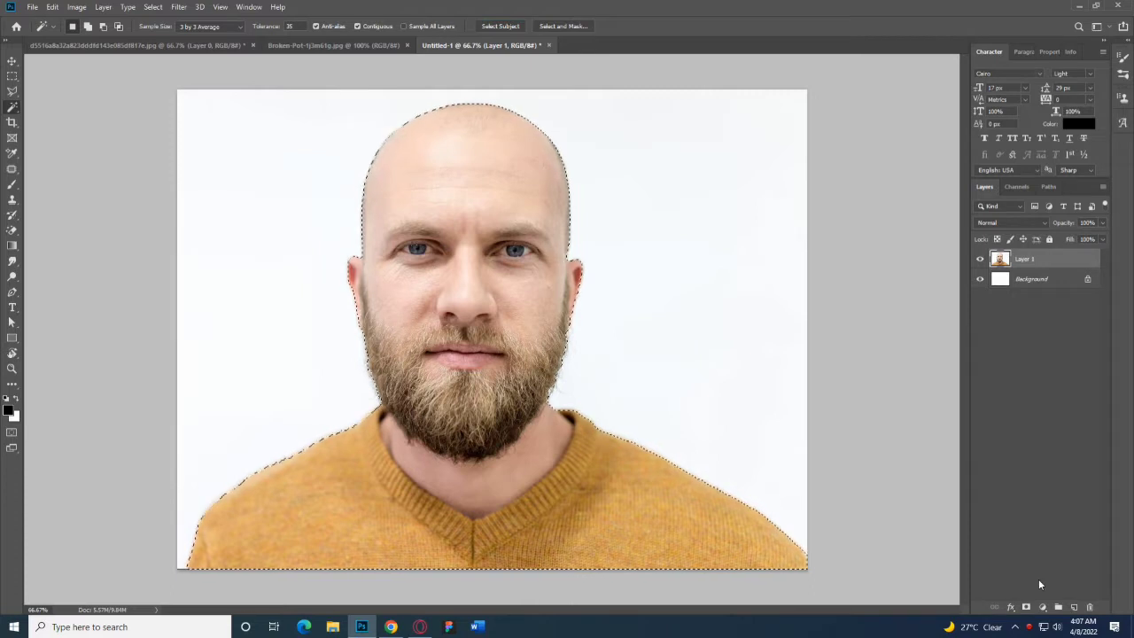
pyautogui.click(1026, 606)
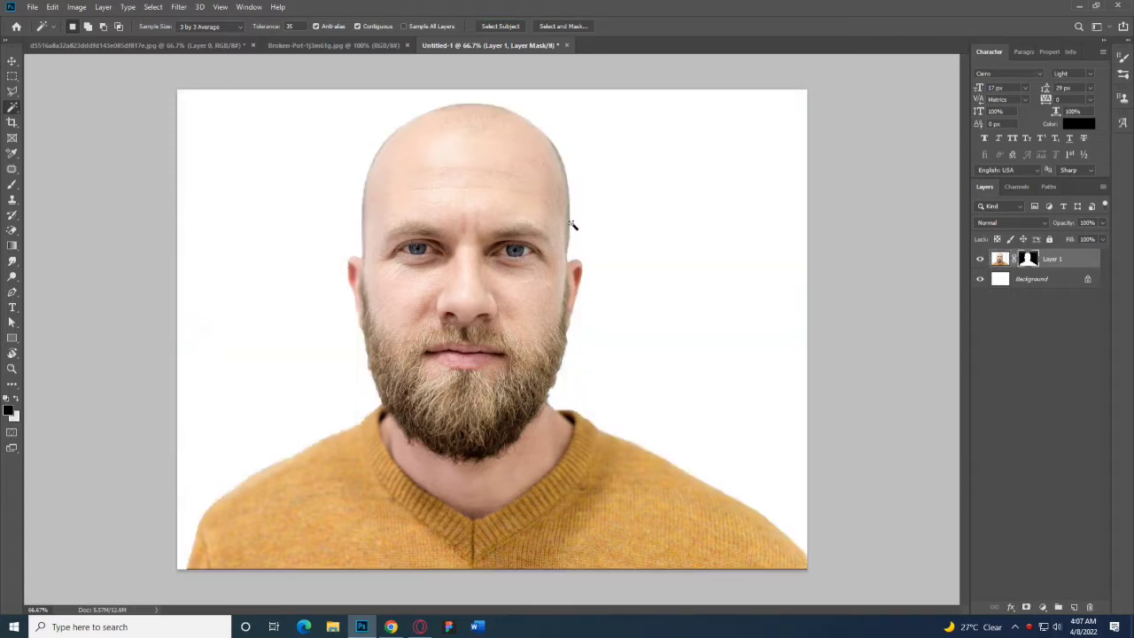
# Copy the broken pot photo into Untitled-1 as a layer above the portrait.
pyautogui.click(292, 45)
pyautogui.press('v')
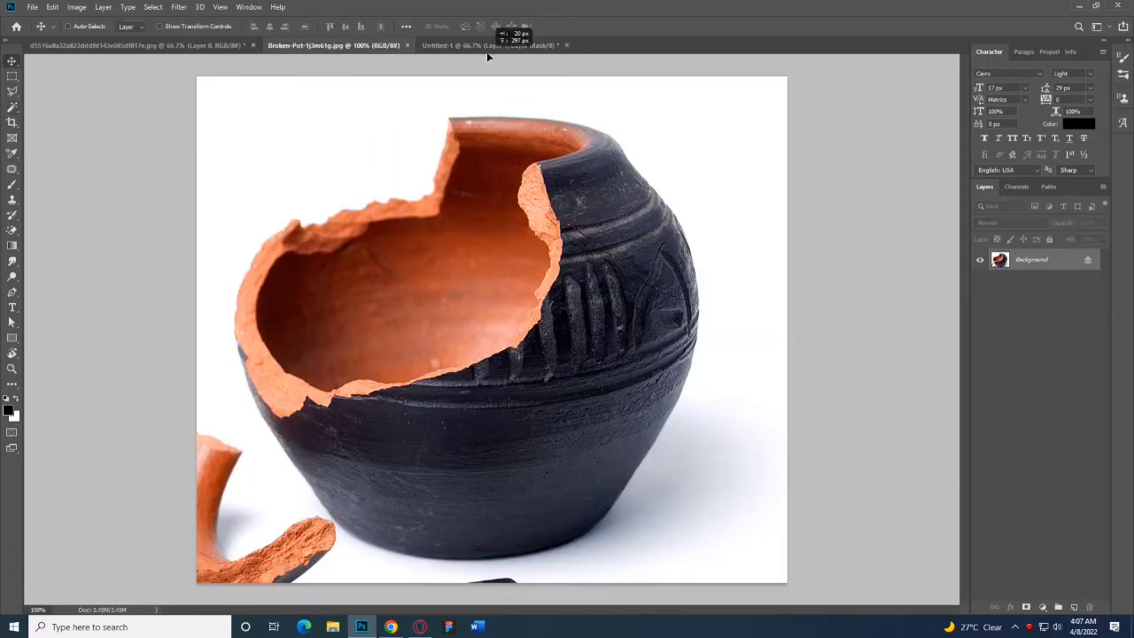
pyautogui.moveTo(438, 235); pyautogui.dragTo(649, 324)
# Select the pot with Select Subject and subtract the loose shards beside its base using the Polygonal Lasso.
pyautogui.press('w')
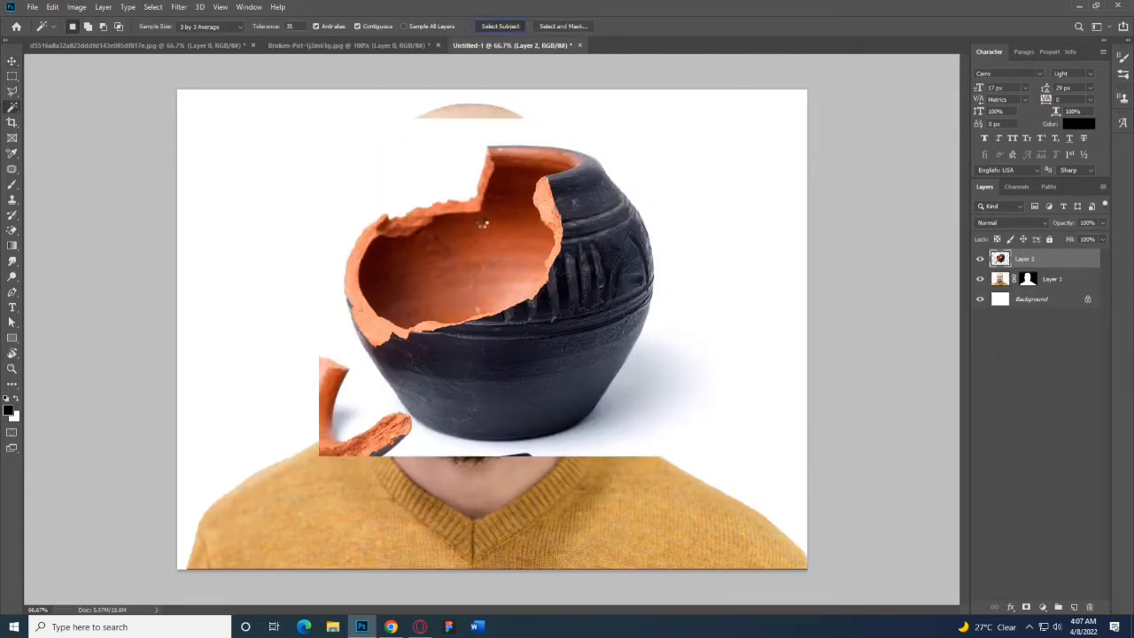
pyautogui.press('l')
pyautogui.scroll(5, 426, 311)
pyautogui.scroll(2, 409, 313)
pyautogui.click(233, 383)
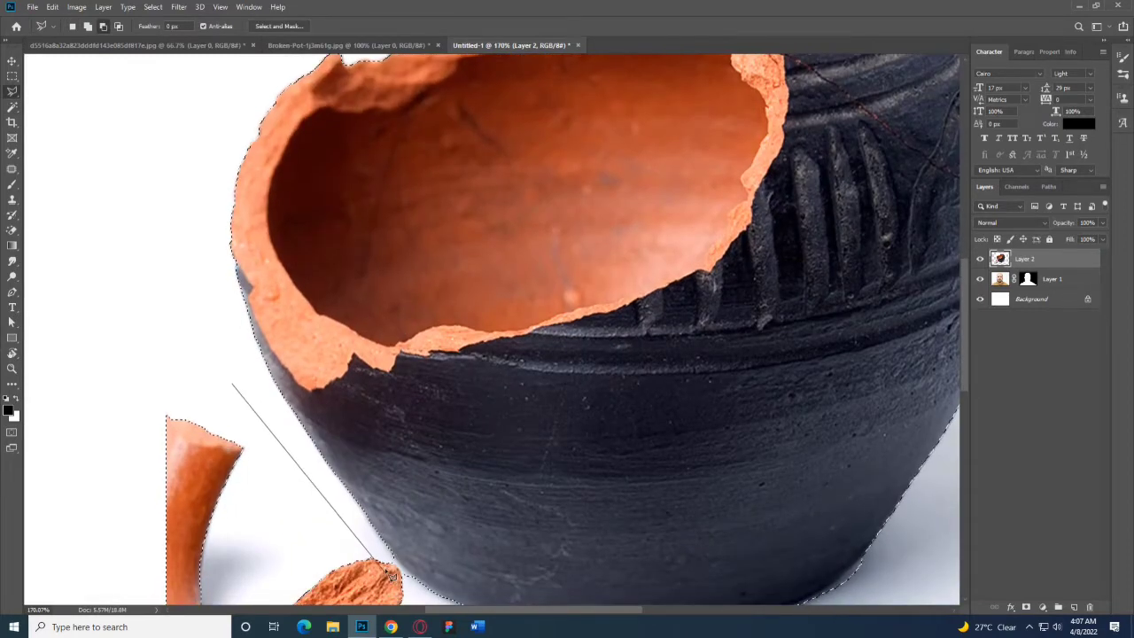
pyautogui.click(411, 576)
pyautogui.moveTo(449, 483)
pyautogui.mouseDown()
pyautogui.moveTo(470, 431)
pyautogui.moveTo(501, 218)
pyautogui.mouseUp()
pyautogui.click(521, 429)
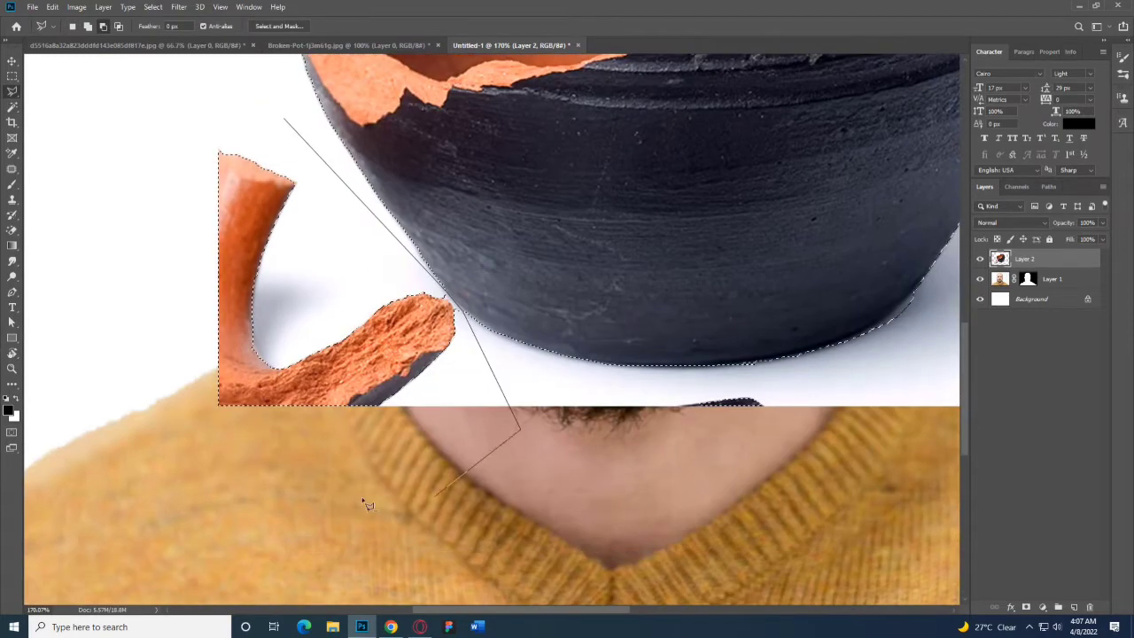
pyautogui.click(330, 495)
pyautogui.click(211, 452)
pyautogui.click(204, 100)
pyautogui.doubleClick(241, 119)
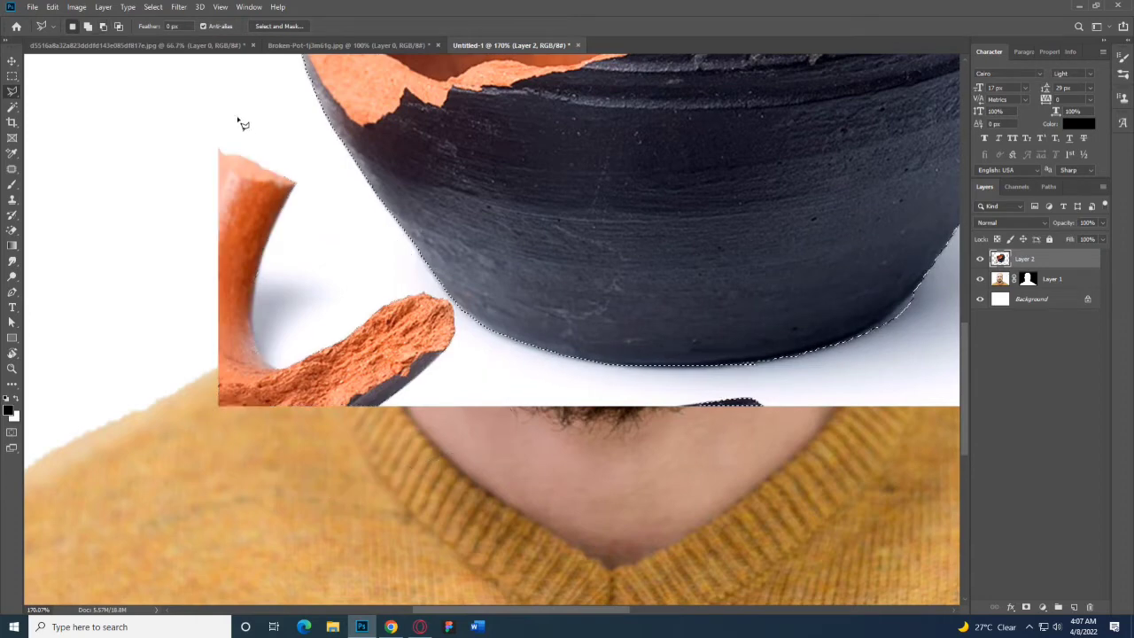
# Add a layer mask from the selection to cut the pot out of its white background.
pyautogui.scroll(-9, 244, 122)
pyautogui.click(1027, 606)
pyautogui.hotkey('alt', 'v')
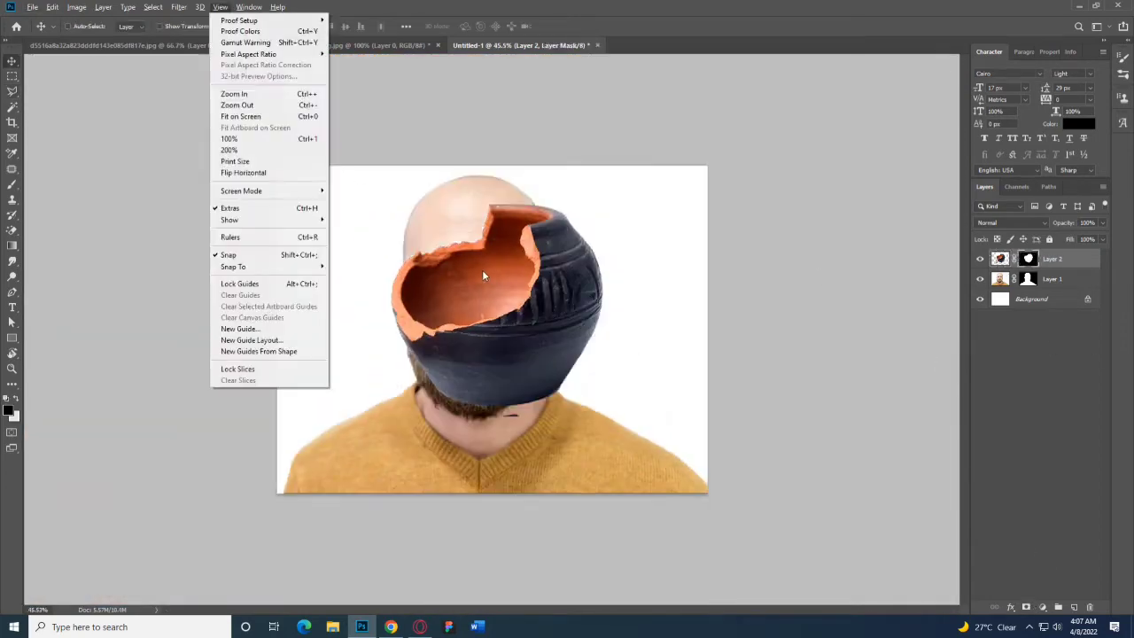
pyautogui.press('Escape')
pyautogui.hotkey('ctrl', 't')
pyautogui.press('Return')
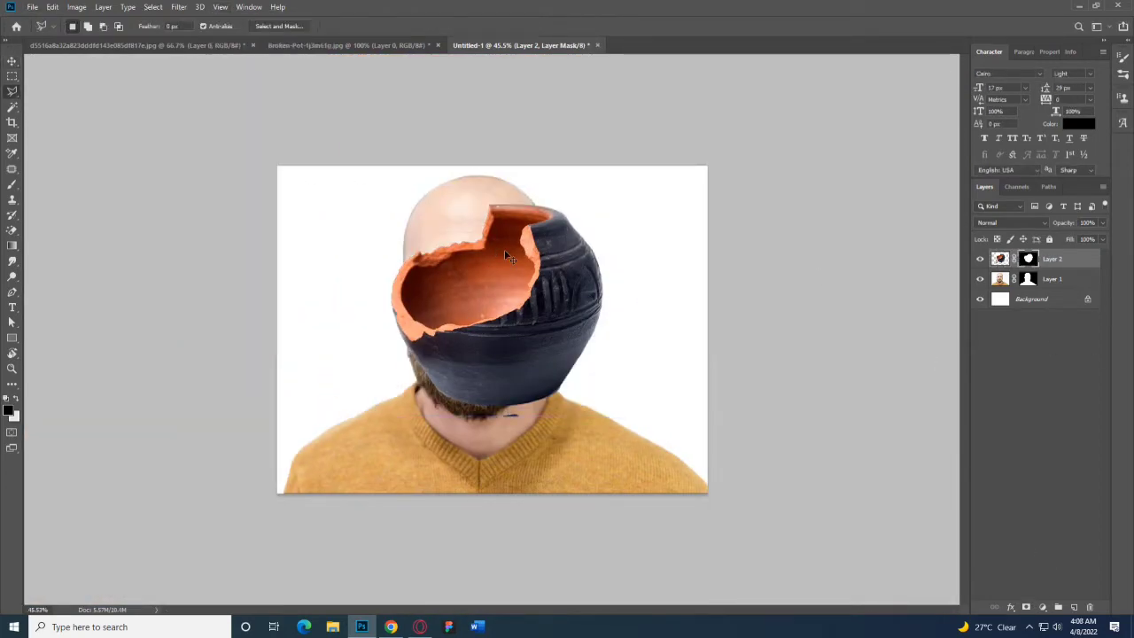
# Set the pot layer's opacity to 50%, scale the pot down proportionally and fit it over the top of the man's head.
pyautogui.press('v')
pyautogui.press('5')
pyautogui.hotkey('ctrl', 't')
pyautogui.moveTo(515, 211); pyautogui.dragTo(483, 181)
pyautogui.moveTo(478, 387); pyautogui.dragTo(482, 323)
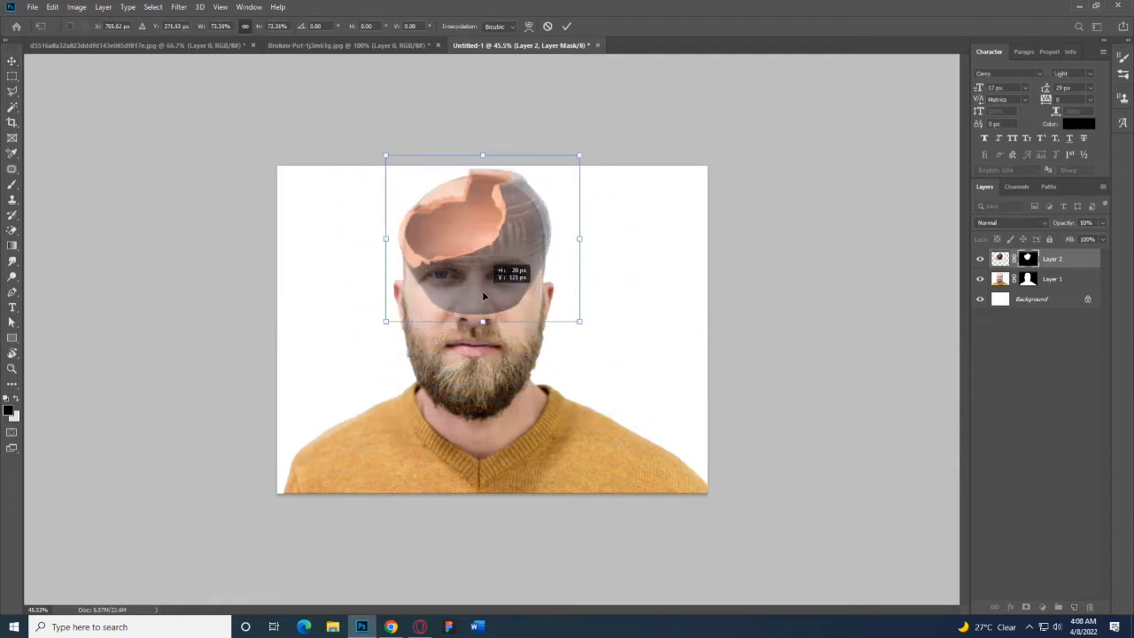
pyautogui.moveTo(487, 159); pyautogui.dragTo(482, 171)
pyautogui.moveTo(479, 196); pyautogui.dragTo(476, 187)
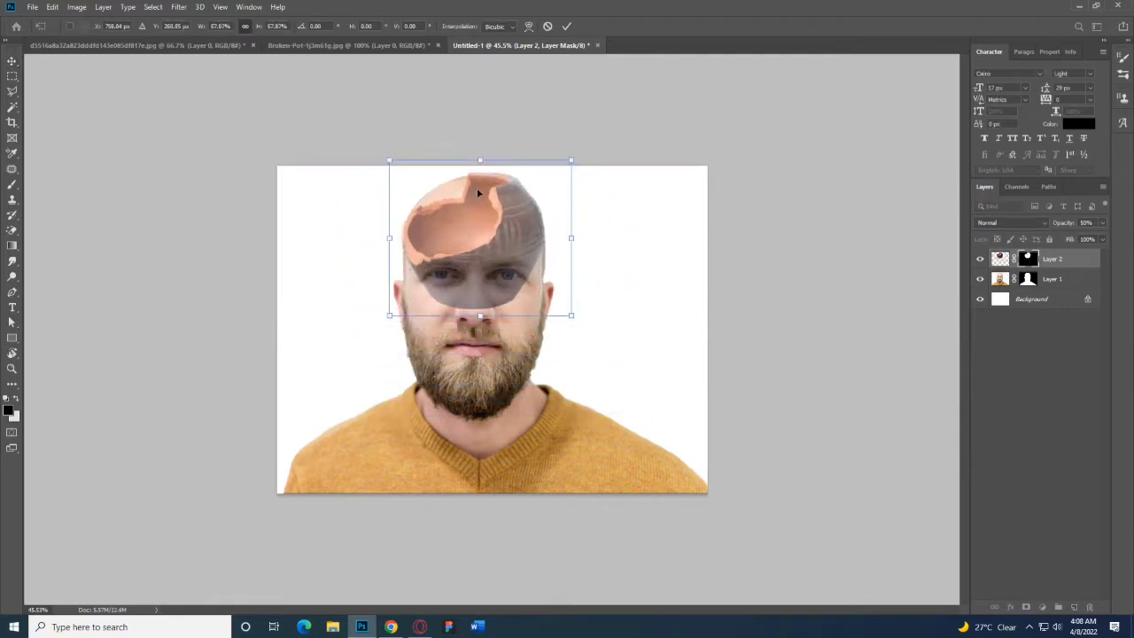
pyautogui.moveTo(567, 316); pyautogui.dragTo(561, 307)
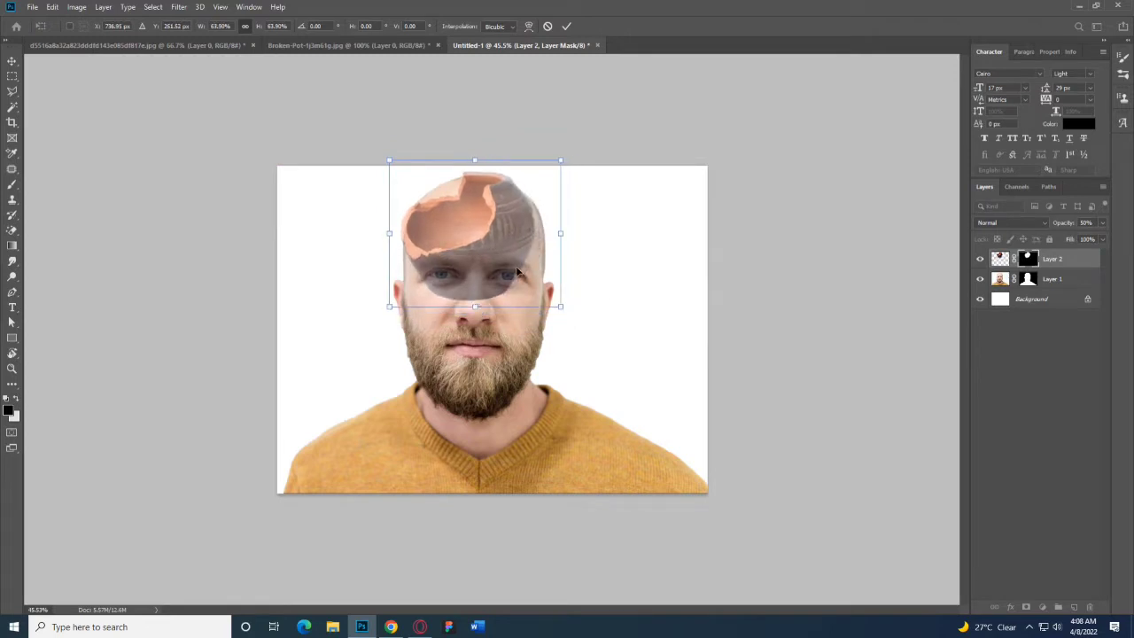
pyautogui.moveTo(518, 272); pyautogui.dragTo(522, 273)
pyautogui.moveTo(563, 158); pyautogui.dragTo(570, 136)
pyautogui.hotkey('ctrl', '+')
pyautogui.press('Return')
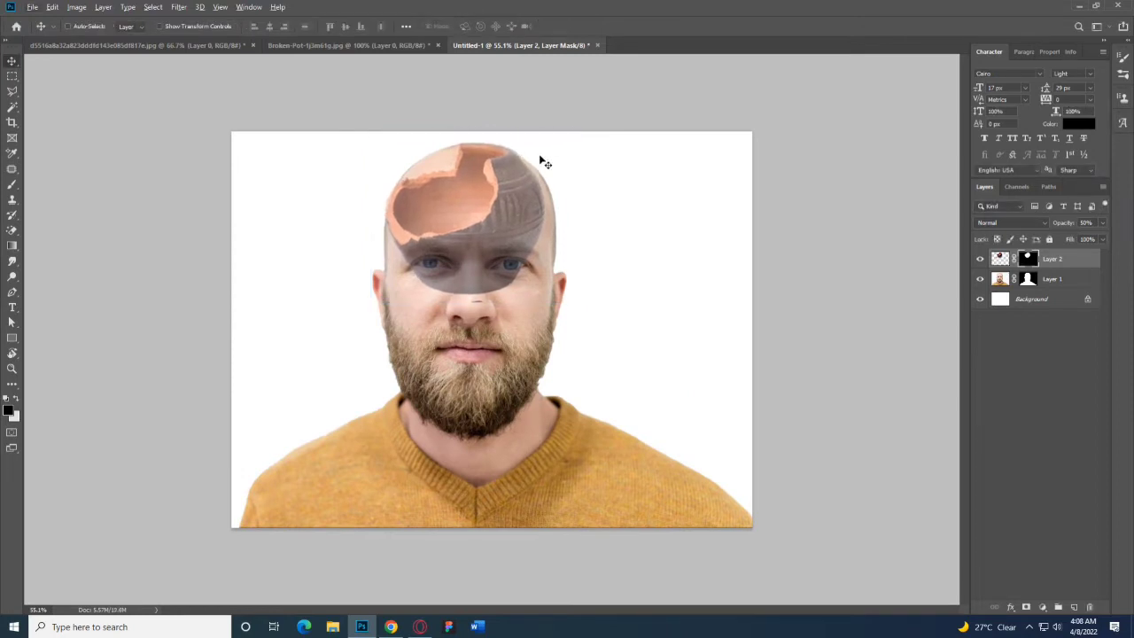
# Restore the pot layer's opacity to 100% and paint black on the portrait's mask to hide the scalp above the pot's broken opening.
pyautogui.press('0')
pyautogui.scroll(4, 617, 329)
pyautogui.click(1029, 275)
pyautogui.scroll(-5, 783, 301)
pyautogui.press('b')
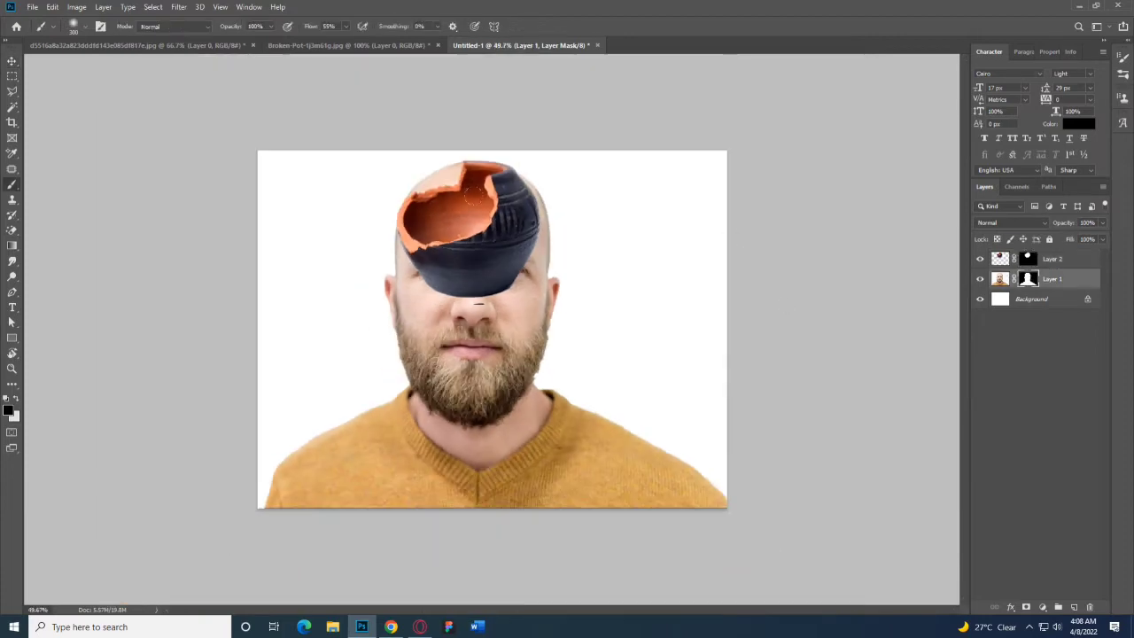
pyautogui.moveTo(432, 172)
pyautogui.mouseDown()
pyautogui.moveTo(448, 184)
pyautogui.moveTo(409, 180)
pyautogui.mouseUp()
pyautogui.scroll(5, 440, 169)
pyautogui.moveTo(465, 92); pyautogui.dragTo(464, 126)
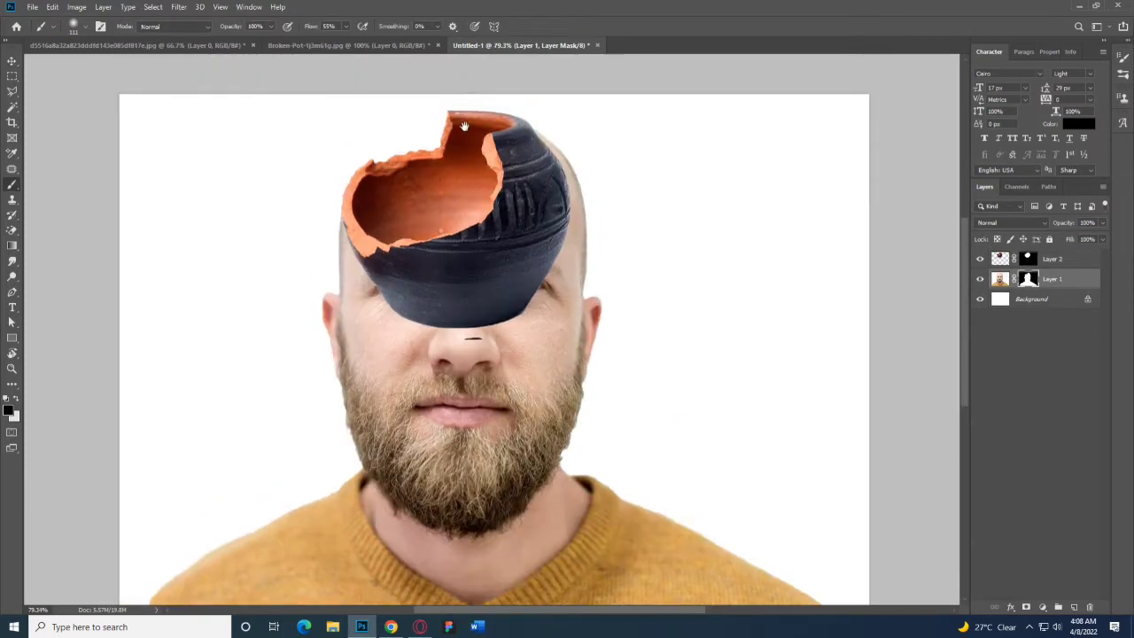
# Paint black on the pot layer's mask to hide the pot's lower part covering the nose, eyes and brows.
pyautogui.click(1027, 260)
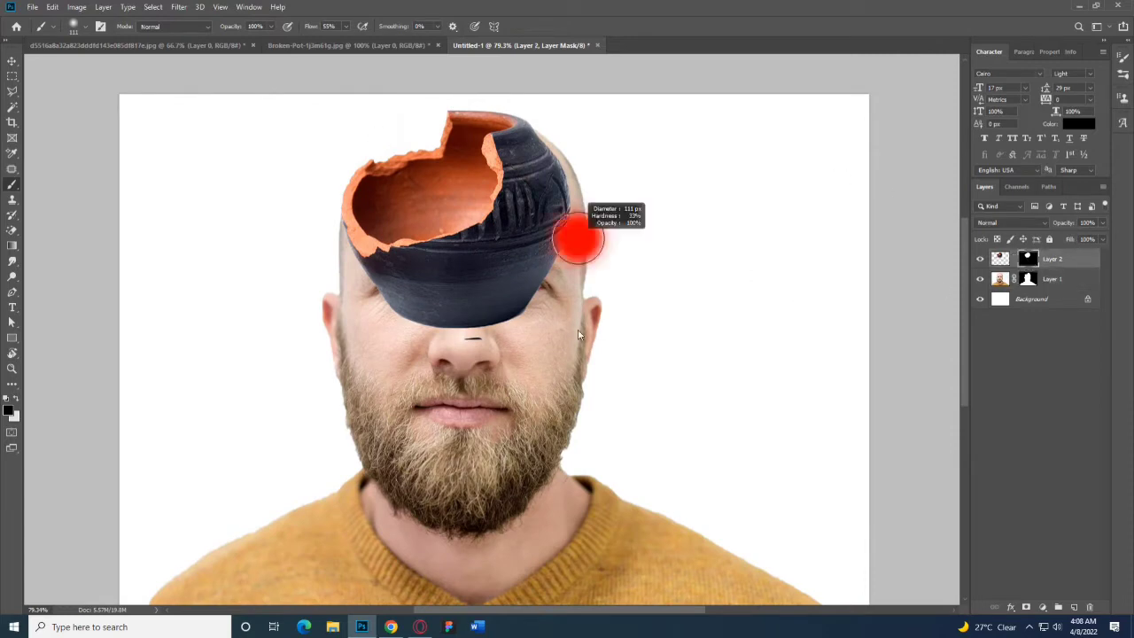
pyautogui.moveTo(585, 236)
pyautogui.mouseDown()
pyautogui.moveTo(556, 227)
pyautogui.moveTo(478, 305)
pyautogui.moveTo(416, 301)
pyautogui.moveTo(447, 323)
pyautogui.mouseUp()
pyautogui.scroll(3, 456, 329)
pyautogui.moveTo(422, 270); pyautogui.dragTo(580, 197)
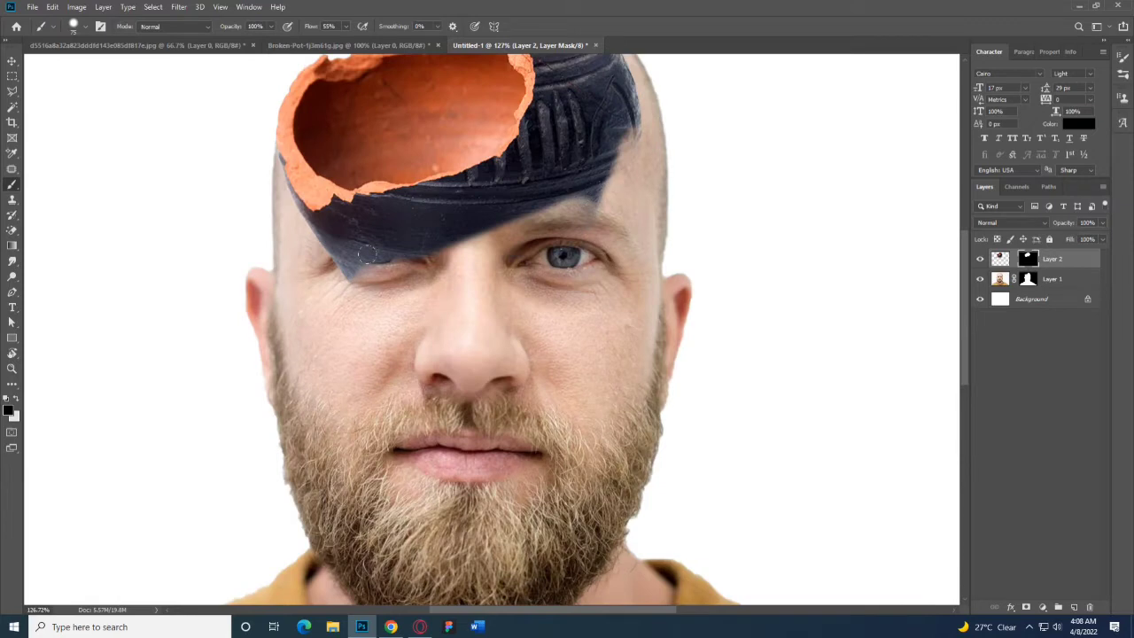
pyautogui.moveTo(367, 255); pyautogui.dragTo(354, 268)
pyautogui.scroll(2, 585, 198)
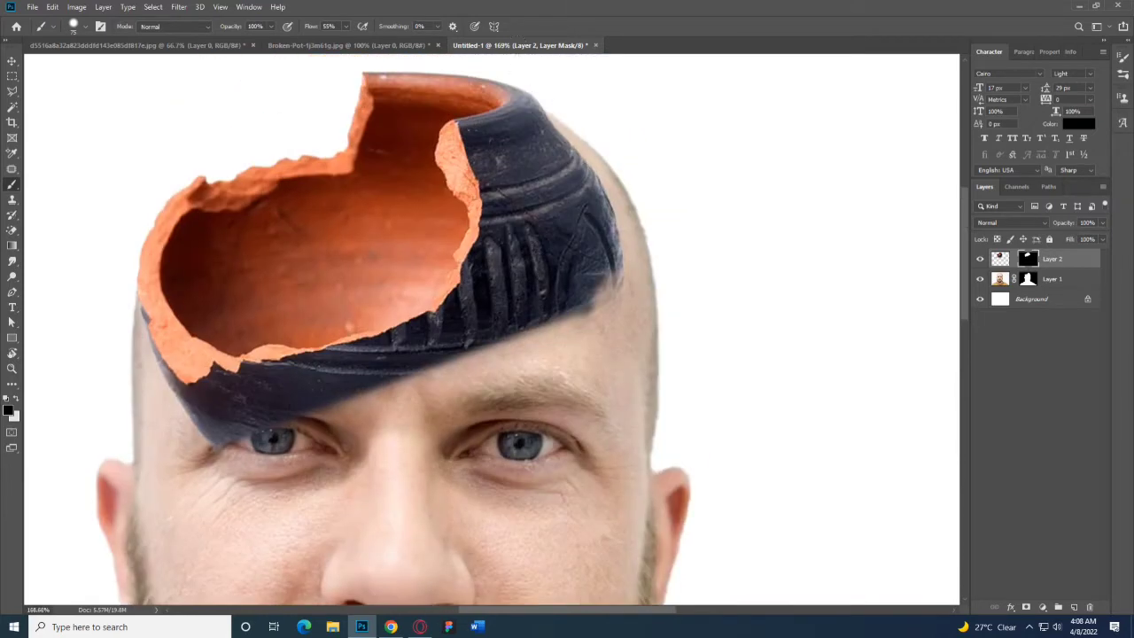
pyautogui.moveTo(559, 159); pyautogui.dragTo(526, 120)
pyautogui.hotkey('ctrl', 'z')
# Distort the pot slightly by nudging its upper-right corner downward to follow the curve of the skull.
pyautogui.scroll(1, 558, 155)
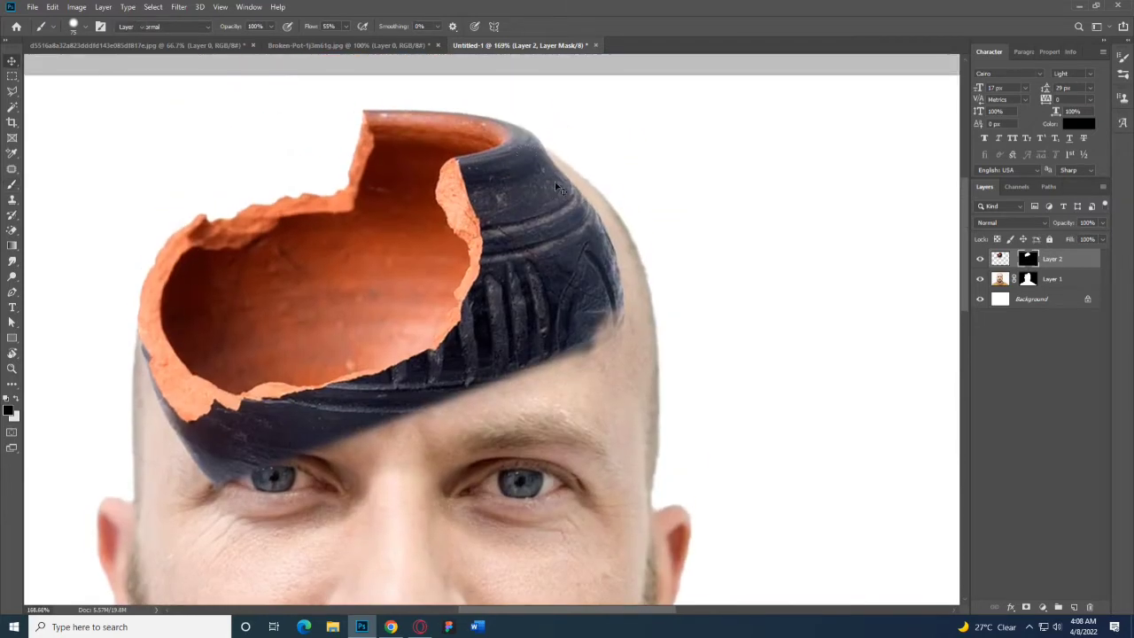
pyautogui.hotkey('ctrl', 't')
pyautogui.moveTo(624, 109); pyautogui.dragTo(622, 112)
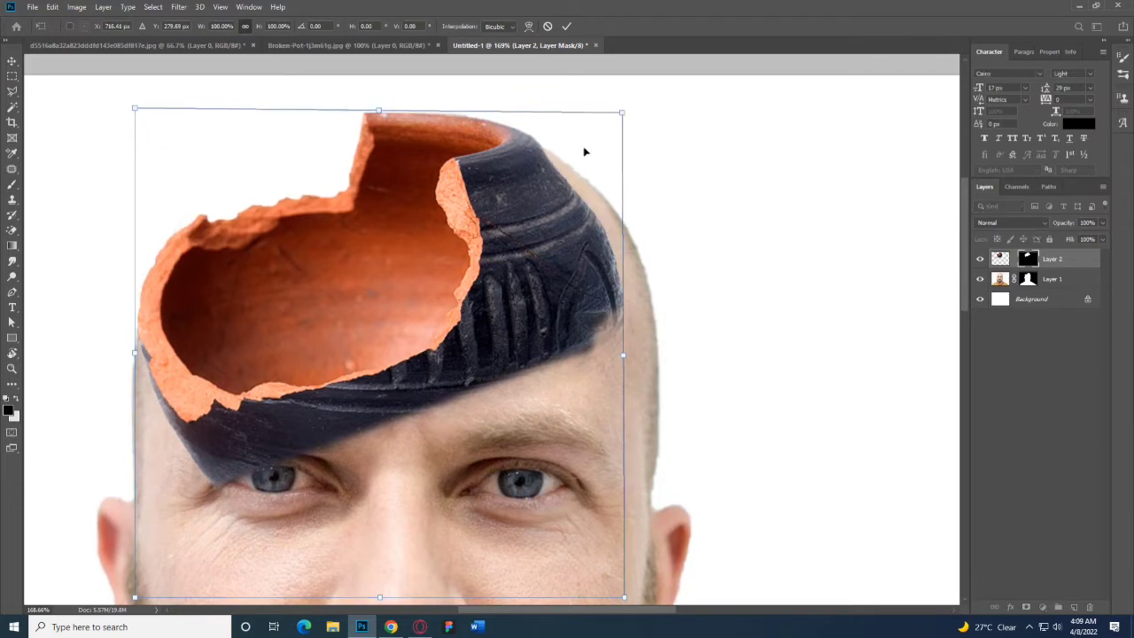
pyautogui.press('Return')
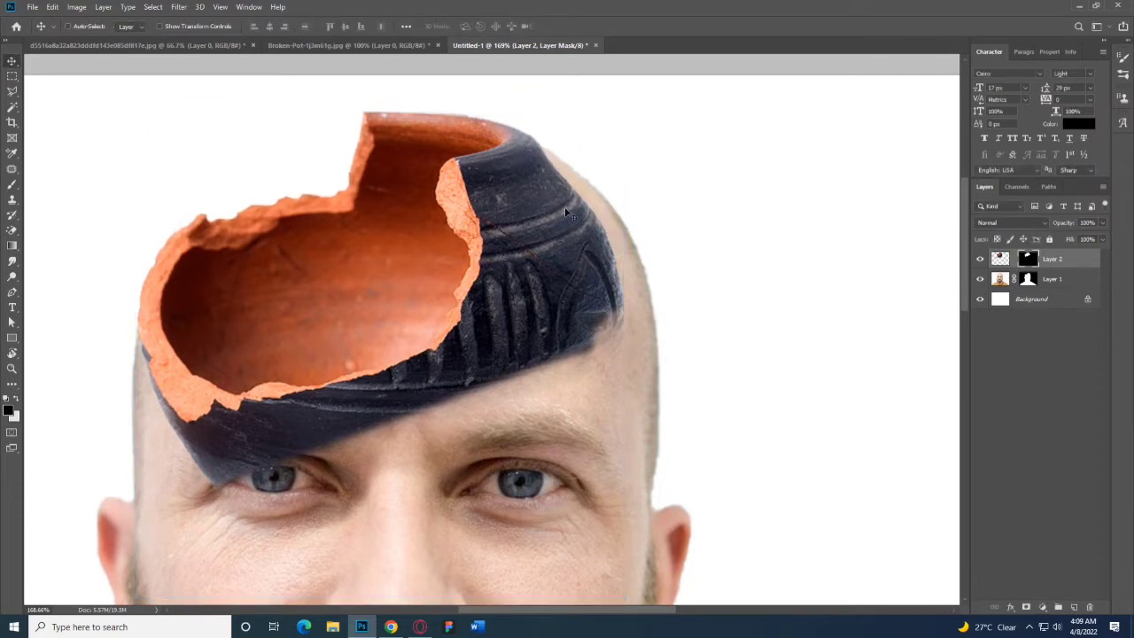
# Mask out the pot's dark surface along the skull's right side and around the rim's lower-left end, raising the brush flow to 100%.
pyautogui.press('b')
pyautogui.moveTo(548, 146)
pyautogui.mouseDown()
pyautogui.moveTo(572, 328)
pyautogui.moveTo(505, 390)
pyautogui.mouseUp()
pyautogui.scroll(4, 168, 443)
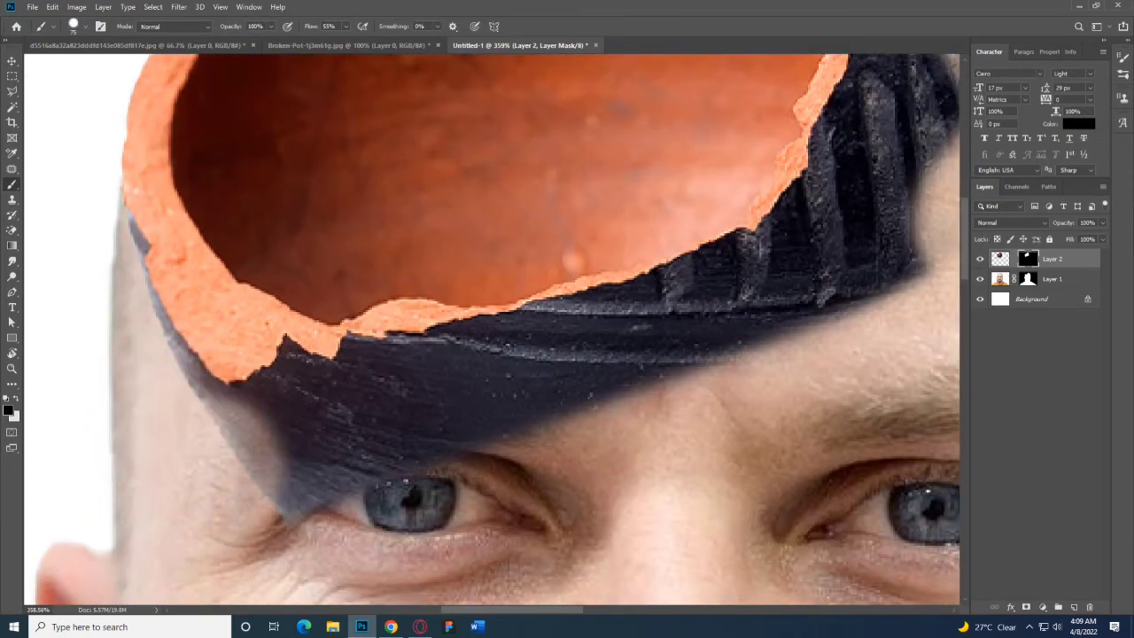
pyautogui.moveTo(108, 288); pyautogui.dragTo(80, 290)
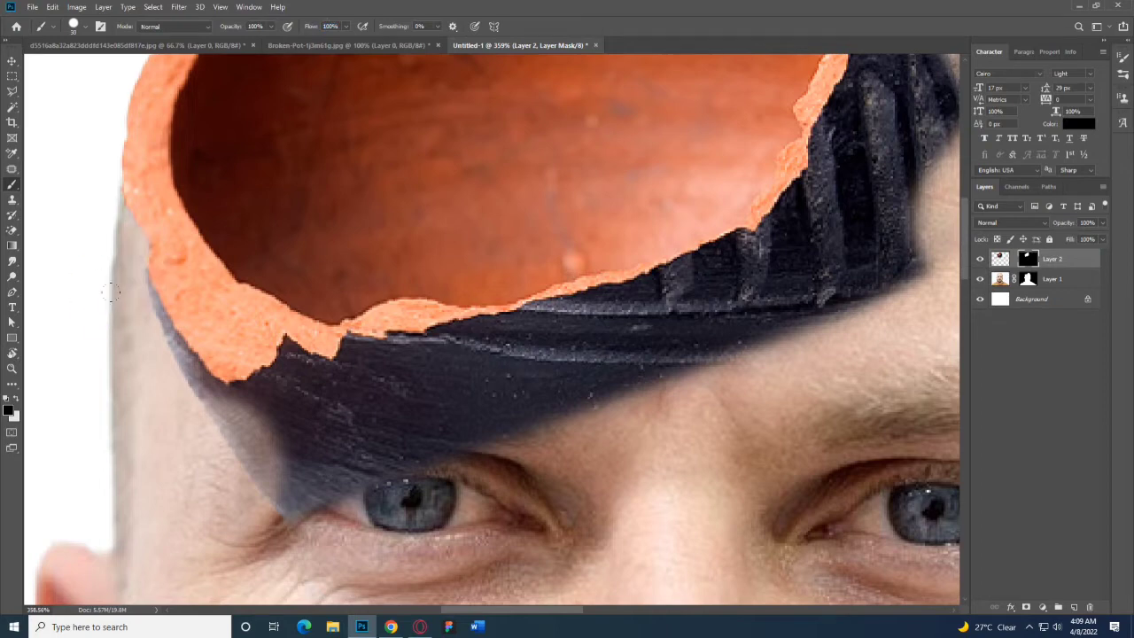
pyautogui.moveTo(112, 293)
pyautogui.mouseDown()
pyautogui.moveTo(159, 366)
pyautogui.moveTo(136, 351)
pyautogui.moveTo(159, 359)
pyautogui.moveTo(148, 325)
pyautogui.moveTo(111, 292)
pyautogui.moveTo(151, 356)
pyautogui.moveTo(198, 390)
pyautogui.moveTo(159, 366)
pyautogui.moveTo(164, 380)
pyautogui.moveTo(252, 405)
pyautogui.mouseUp()
pyautogui.moveTo(284, 428); pyautogui.dragTo(262, 429)
pyautogui.moveTo(286, 346); pyautogui.dragTo(340, 364)
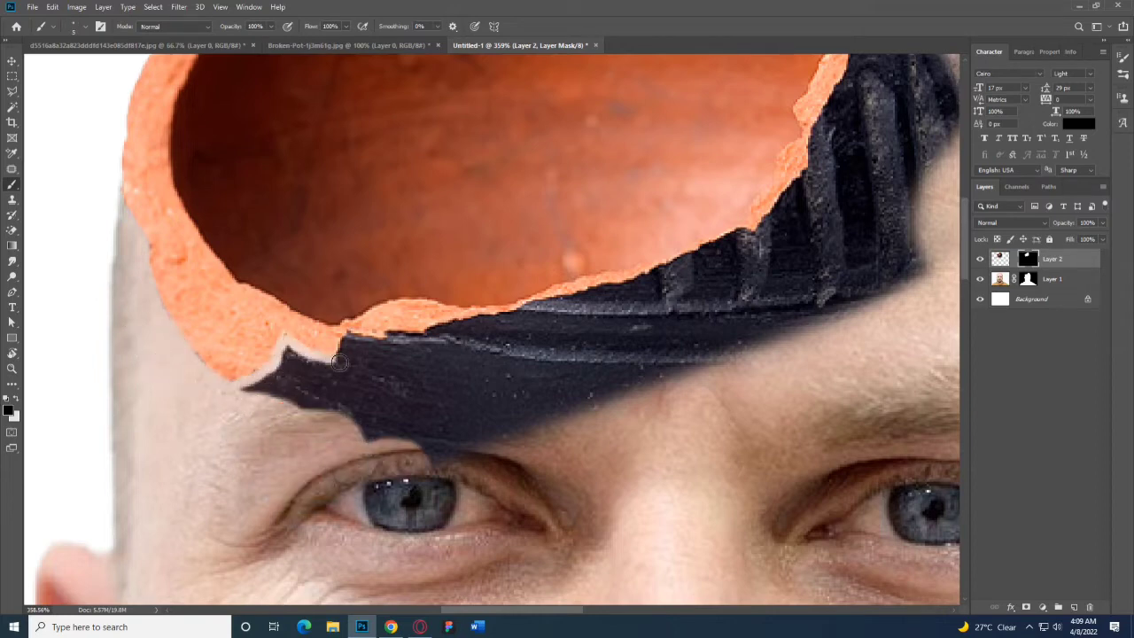
# Trace a thin line with a small brush on the pot's mask along the outer side of the lower and right broken edge.
pyautogui.moveTo(398, 335)
pyautogui.mouseDown()
pyautogui.moveTo(585, 302)
pyautogui.moveTo(642, 266)
pyautogui.moveTo(755, 225)
pyautogui.mouseUp()
pyautogui.scroll(2, 585, 302)
pyautogui.moveTo(754, 274); pyautogui.dragTo(652, 312)
pyautogui.moveTo(653, 269)
pyautogui.mouseDown()
pyautogui.moveTo(726, 227)
pyautogui.moveTo(770, 230)
pyautogui.moveTo(595, 246)
pyautogui.moveTo(673, 164)
pyautogui.moveTo(668, 109)
pyautogui.moveTo(684, 85)
pyautogui.mouseUp()
pyautogui.moveTo(684, 85); pyautogui.dragTo(582, 316)
pyautogui.moveTo(582, 315)
pyautogui.mouseDown()
pyautogui.moveTo(629, 231)
pyautogui.moveTo(642, 115)
pyautogui.moveTo(632, 87)
pyautogui.moveTo(627, 285)
pyautogui.moveTo(608, 223)
pyautogui.mouseUp()
pyautogui.keyDown('shift'); pyautogui.click(588, 181); pyautogui.keyUp('shift')
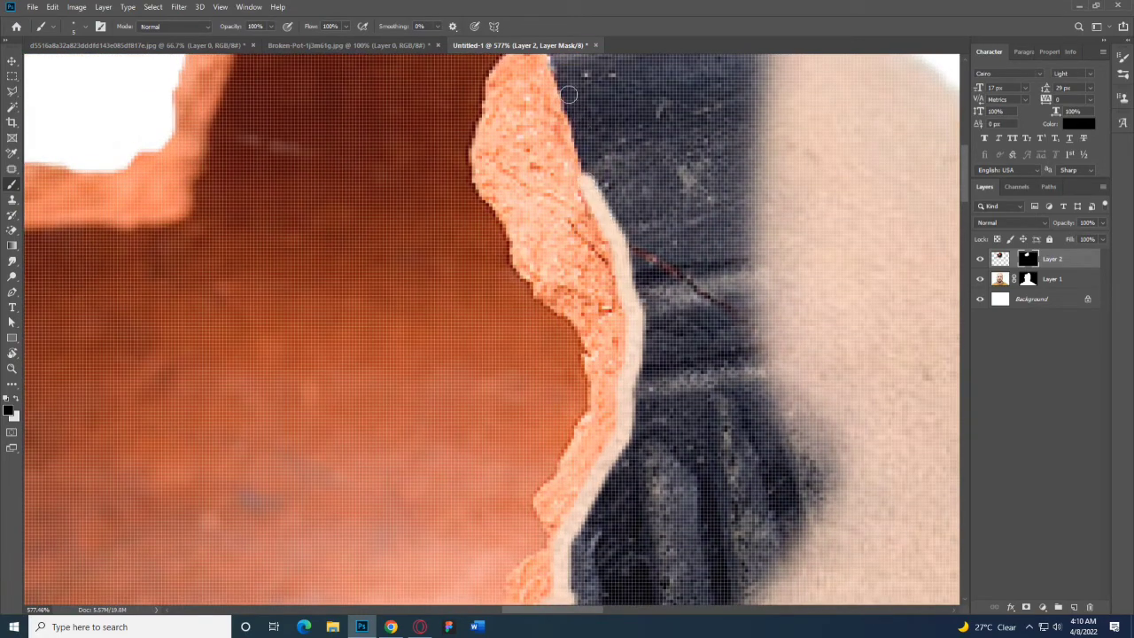
pyautogui.keyDown('shift'); pyautogui.click(569, 94); pyautogui.keyUp('shift')
# Mask out the dark pot surface below the upper rim and clean up where the rim's right end meets the scalp.
pyautogui.moveTo(568, 94)
pyautogui.mouseDown()
pyautogui.moveTo(601, 316)
pyautogui.moveTo(623, 282)
pyautogui.moveTo(619, 265)
pyautogui.moveTo(620, 337)
pyautogui.moveTo(648, 333)
pyautogui.mouseUp()
pyautogui.keyDown('shift'); pyautogui.click(584, 272); pyautogui.keyUp('shift')
pyautogui.moveTo(585, 264)
pyautogui.mouseDown()
pyautogui.moveTo(678, 263)
pyautogui.moveTo(735, 220)
pyautogui.mouseUp()
pyautogui.moveTo(768, 116)
pyautogui.mouseDown()
pyautogui.moveTo(807, 142)
pyautogui.moveTo(738, 104)
pyautogui.moveTo(771, 130)
pyautogui.moveTo(780, 188)
pyautogui.moveTo(740, 235)
pyautogui.mouseUp()
pyautogui.moveTo(779, 145); pyautogui.dragTo(751, 213)
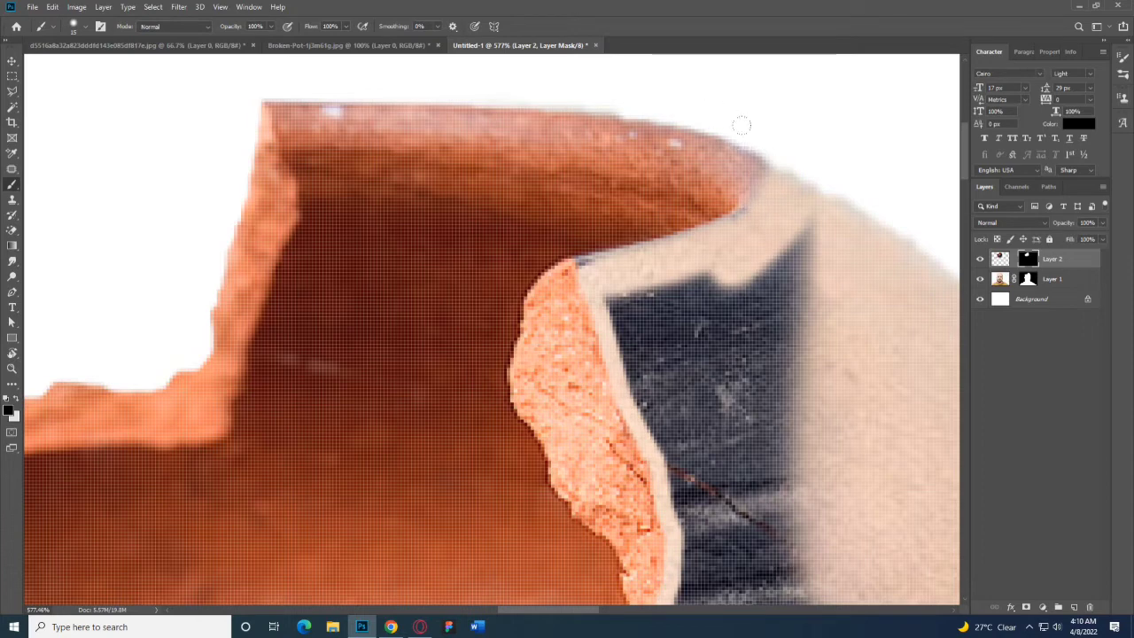
pyautogui.moveTo(742, 122); pyautogui.dragTo(751, 132)
pyautogui.moveTo(705, 277)
pyautogui.mouseDown()
pyautogui.moveTo(622, 297)
pyautogui.moveTo(646, 287)
pyautogui.moveTo(665, 381)
pyautogui.moveTo(798, 266)
pyautogui.moveTo(773, 324)
pyautogui.mouseUp()
# Set the brush to 22 px and mask out the dark pot surface to the right of the broken edge.
pyautogui.keyDown('alt'); pyautogui.rightClick(626, 280); pyautogui.keyUp('alt')
pyautogui.scroll(-1, 767, 374)
pyautogui.moveTo(640, 324)
pyautogui.mouseDown()
pyautogui.moveTo(686, 416)
pyautogui.moveTo(738, 479)
pyautogui.mouseUp()
pyautogui.moveTo(795, 480); pyautogui.dragTo(642, 352)
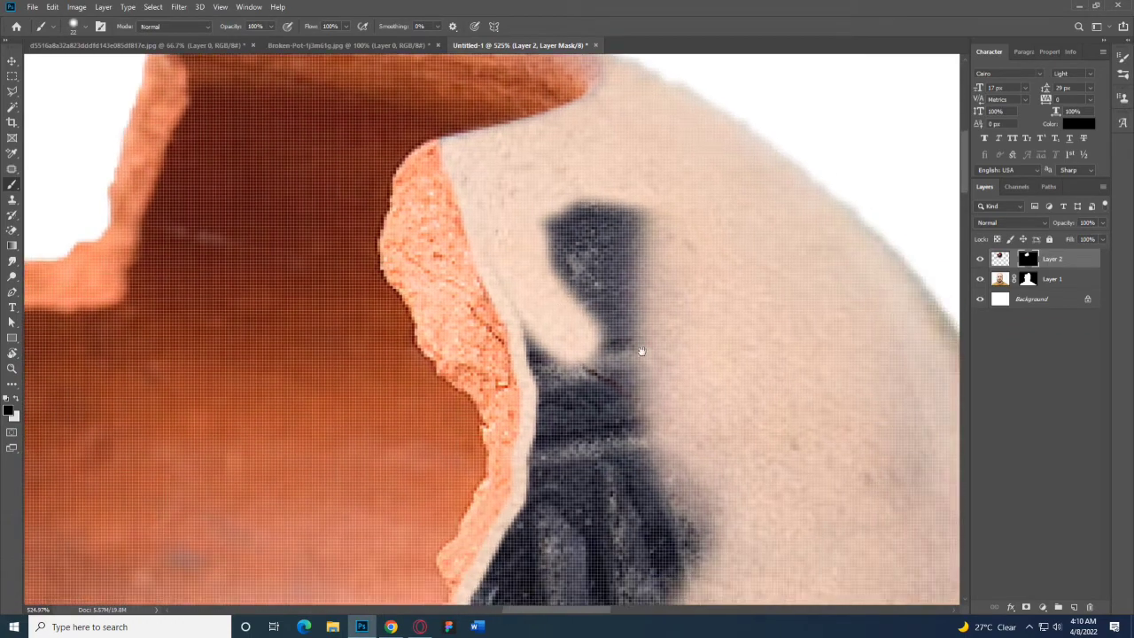
pyautogui.moveTo(484, 228)
pyautogui.mouseDown()
pyautogui.moveTo(567, 182)
pyautogui.moveTo(602, 299)
pyautogui.moveTo(604, 202)
pyautogui.moveTo(641, 412)
pyautogui.mouseUp()
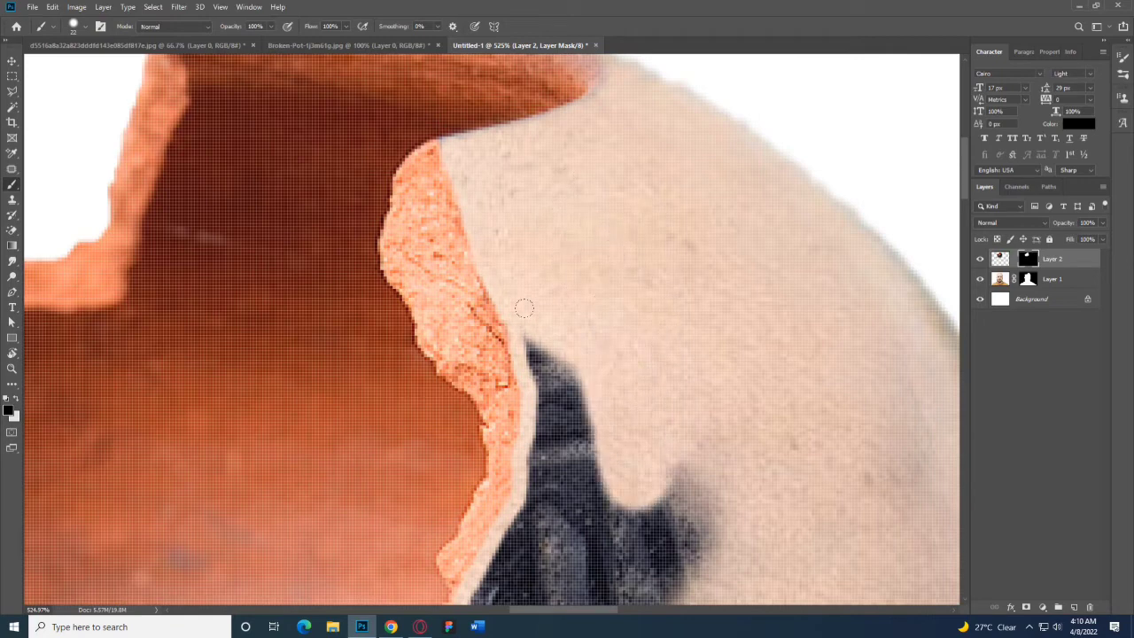
pyautogui.moveTo(524, 308)
pyautogui.mouseDown()
pyautogui.moveTo(555, 449)
pyautogui.moveTo(526, 304)
pyautogui.moveTo(472, 385)
pyautogui.moveTo(461, 503)
pyautogui.mouseUp()
pyautogui.moveTo(592, 280); pyautogui.dragTo(572, 558)
pyautogui.moveTo(572, 558); pyautogui.dragTo(681, 367)
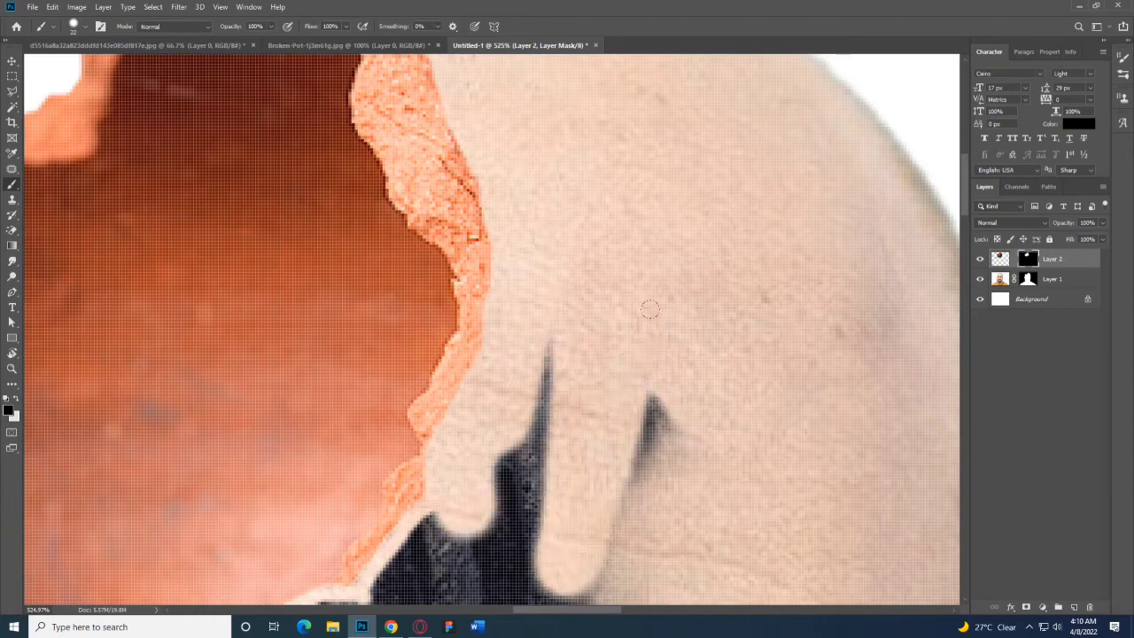
# Enlarge the brush to about 46 px and mask out the dark pot surface on the forehead right of the broken opening.
pyautogui.keyDown('alt'); pyautogui.rightClick(646, 387); pyautogui.keyUp('alt')
pyautogui.scroll(-9, 672, 400)
pyautogui.keyDown('alt'); pyautogui.rightClick(682, 390); pyautogui.keyUp('alt')
pyautogui.moveTo(656, 452); pyautogui.dragTo(671, 486)
pyautogui.keyDown('alt'); pyautogui.rightClick(671, 487); pyautogui.keyUp('alt')
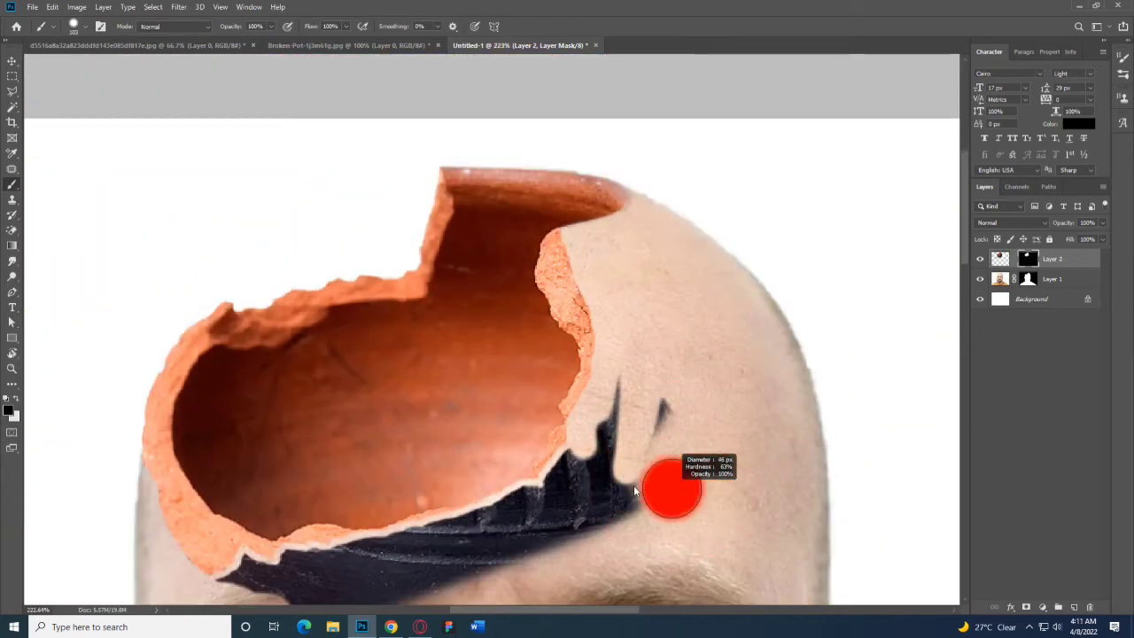
pyautogui.moveTo(612, 372)
pyautogui.mouseDown()
pyautogui.moveTo(584, 435)
pyautogui.moveTo(542, 474)
pyautogui.moveTo(557, 445)
pyautogui.moveTo(663, 387)
pyautogui.moveTo(492, 551)
pyautogui.moveTo(677, 378)
pyautogui.mouseUp()
pyautogui.moveTo(656, 404)
pyautogui.mouseDown()
pyautogui.moveTo(627, 417)
pyautogui.moveTo(408, 400)
pyautogui.mouseUp()
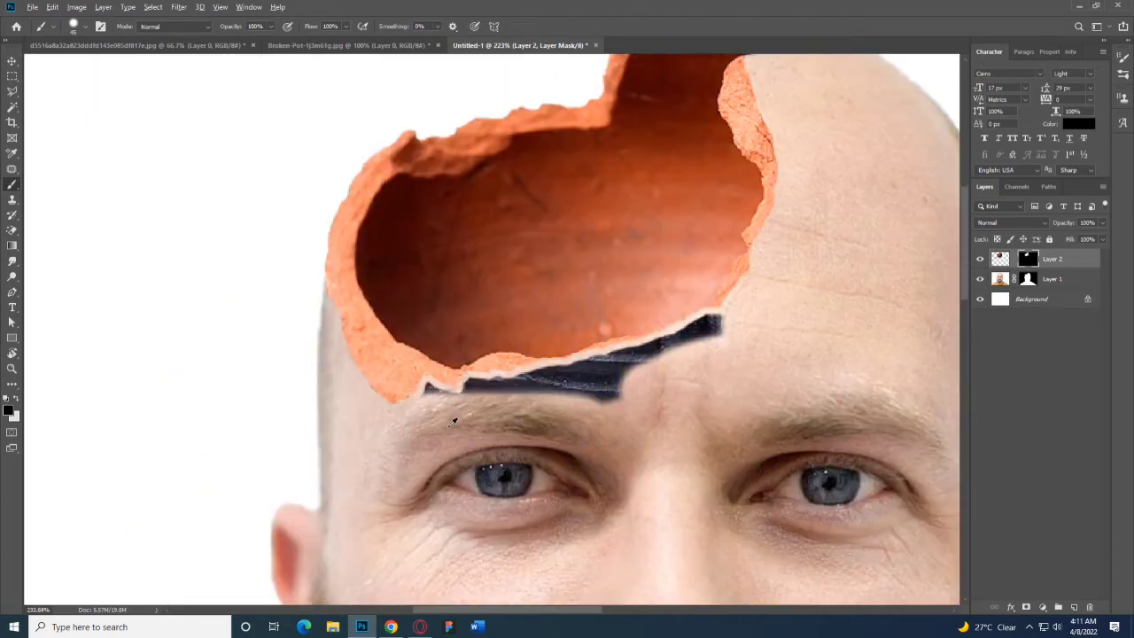
# Mask out the dark pot strip between the lower-left broken rim and the eyebrow beneath it.
pyautogui.scroll(5, 448, 426)
pyautogui.keyDown('alt'); pyautogui.rightClick(416, 410); pyautogui.keyUp('alt')
pyautogui.scroll(5, 416, 410)
pyautogui.moveTo(419, 358)
pyautogui.mouseDown()
pyautogui.moveTo(518, 329)
pyautogui.moveTo(511, 316)
pyautogui.moveTo(764, 308)
pyautogui.mouseUp()
pyautogui.scroll(4, 649, 507)
pyautogui.moveTo(697, 341); pyautogui.dragTo(505, 363)
pyautogui.moveTo(399, 303); pyautogui.dragTo(501, 301)
# Set the brush to 32 px and mask out the remaining dark pot surface along the right part of the lower rim.
pyautogui.keyDown('alt'); pyautogui.rightClick(528, 321); pyautogui.keyUp('alt')
pyautogui.moveTo(430, 272); pyautogui.dragTo(753, 237)
pyautogui.moveTo(754, 237); pyautogui.dragTo(547, 331)
pyautogui.moveTo(567, 403); pyautogui.dragTo(683, 262)
pyautogui.scroll(-2, 675, 315)
pyautogui.scroll(-8, 674, 315)
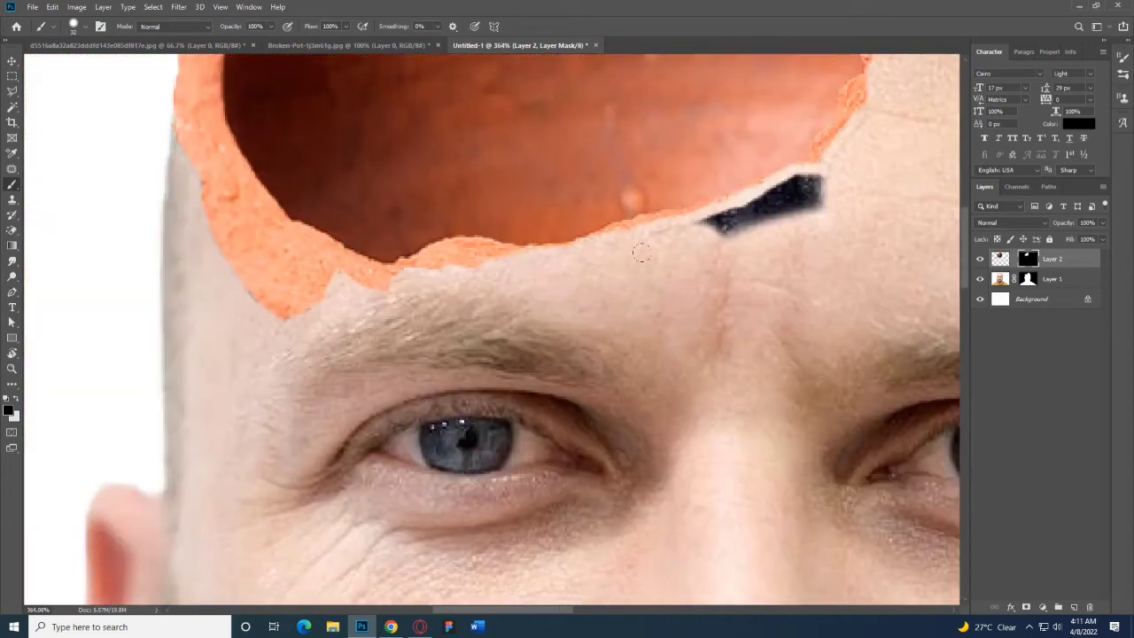
pyautogui.moveTo(730, 205)
pyautogui.mouseDown()
pyautogui.moveTo(802, 188)
pyautogui.moveTo(732, 211)
pyautogui.mouseUp()
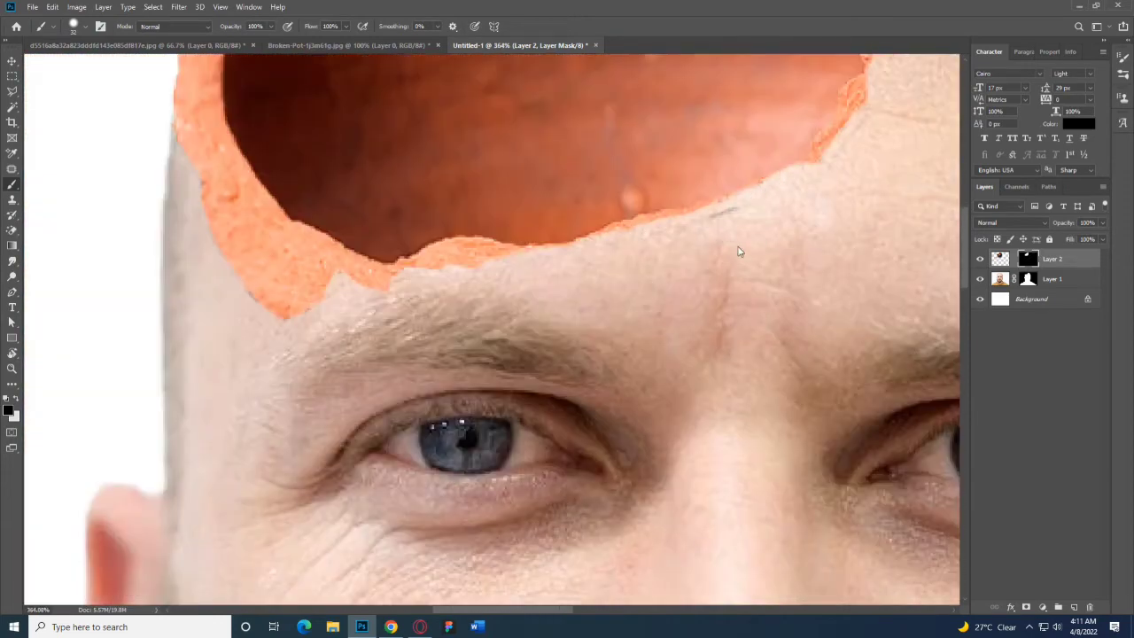
pyautogui.scroll(-8, 710, 213)
# Darken the pot's interior on Layer 2's image with a 201 px Burn tool, using Midtones range and 10% exposure.
pyautogui.press('v')
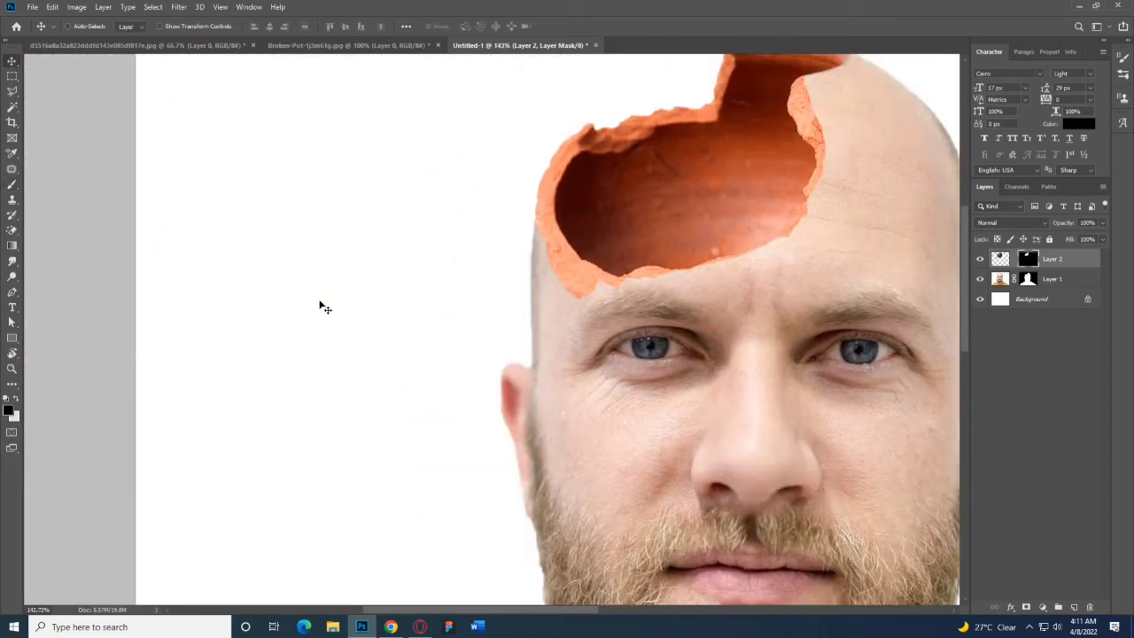
pyautogui.click(14, 280)
pyautogui.rightClick(13, 280)
pyautogui.click(53, 289)
pyautogui.moveTo(588, 227); pyautogui.dragTo(553, 236)
pyautogui.moveTo(553, 235); pyautogui.dragTo(569, 243)
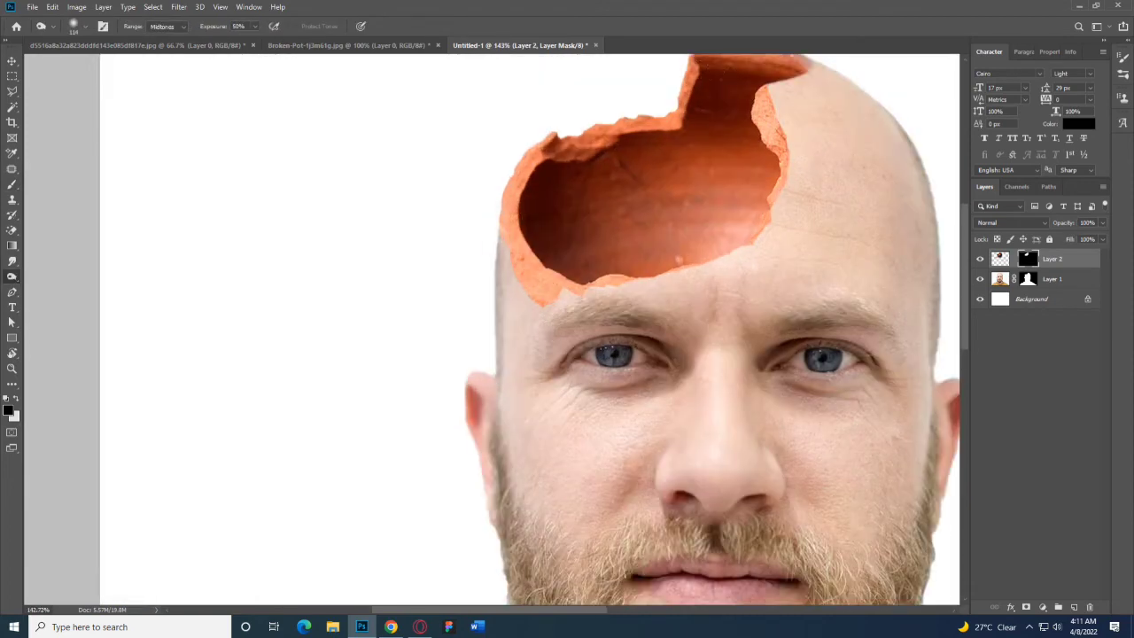
pyautogui.click(999, 261)
pyautogui.moveTo(709, 142)
pyautogui.mouseDown()
pyautogui.moveTo(625, 188)
pyautogui.moveTo(709, 148)
pyautogui.mouseUp()
pyautogui.moveTo(649, 236)
pyautogui.mouseDown()
pyautogui.moveTo(696, 248)
pyautogui.moveTo(734, 193)
pyautogui.mouseUp()
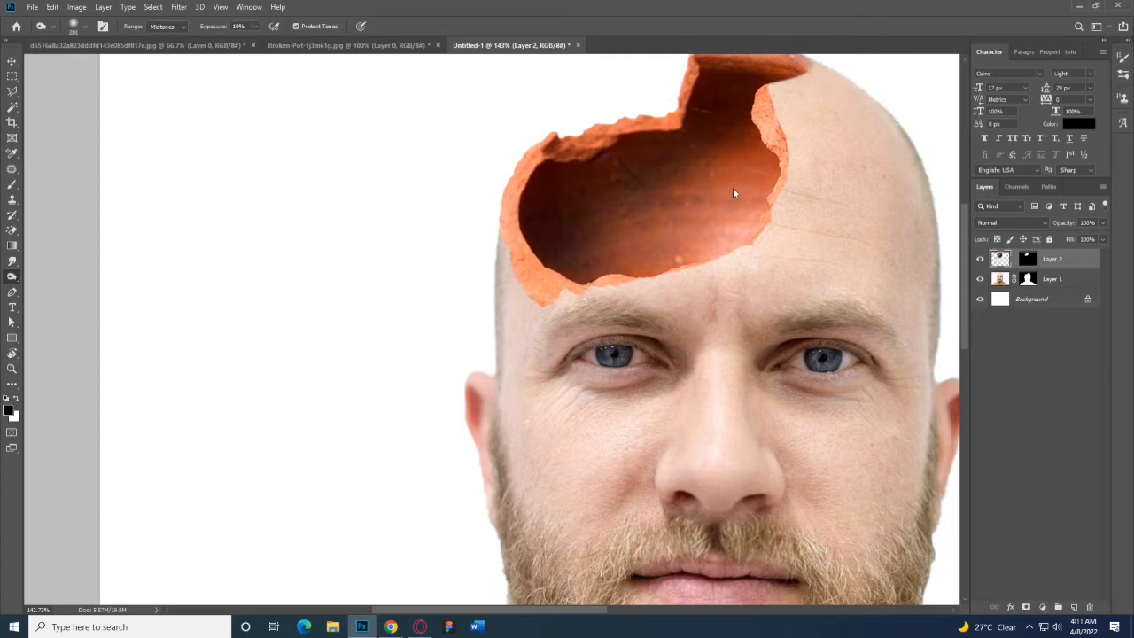
pyautogui.scroll(-5, 559, 247)
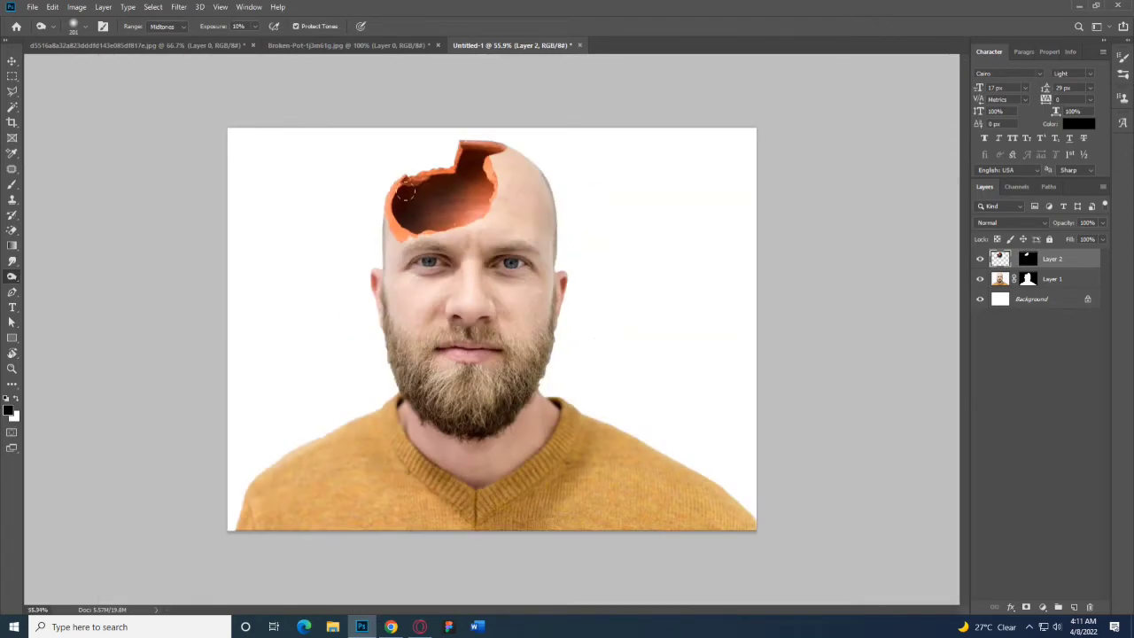
pyautogui.press('v')
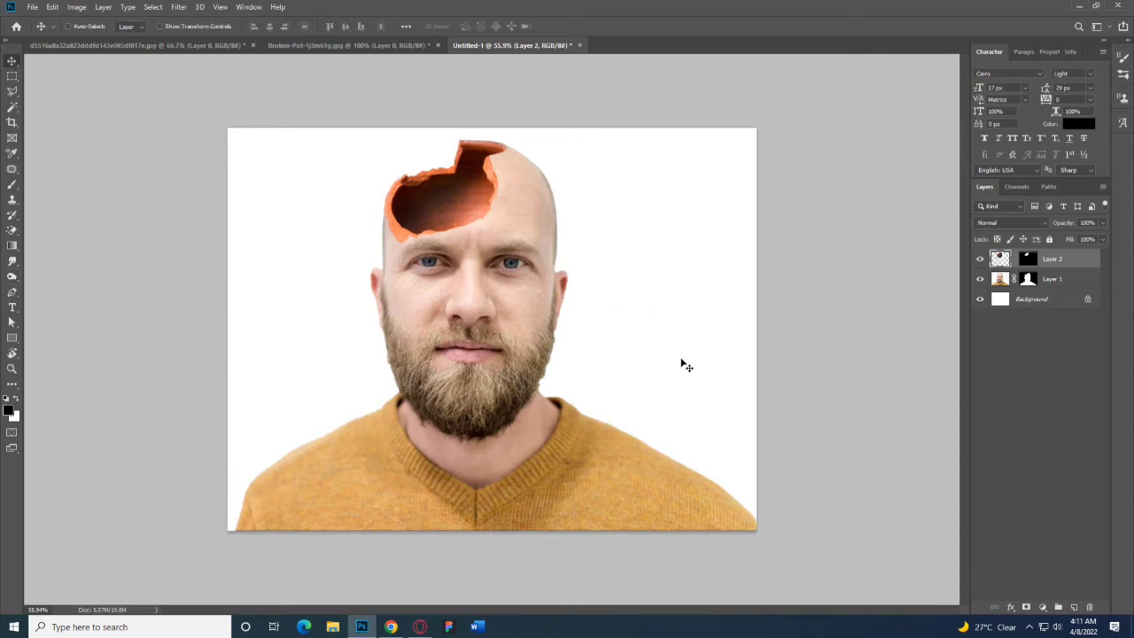
# Select Layer 1 and Layer 2, and crop the canvas from its right side to a width of about 1464 px.
pyautogui.moveTo(340, 200); pyautogui.dragTo(458, 300)
pyautogui.moveTo(493, 330); pyautogui.dragTo(542, 314)
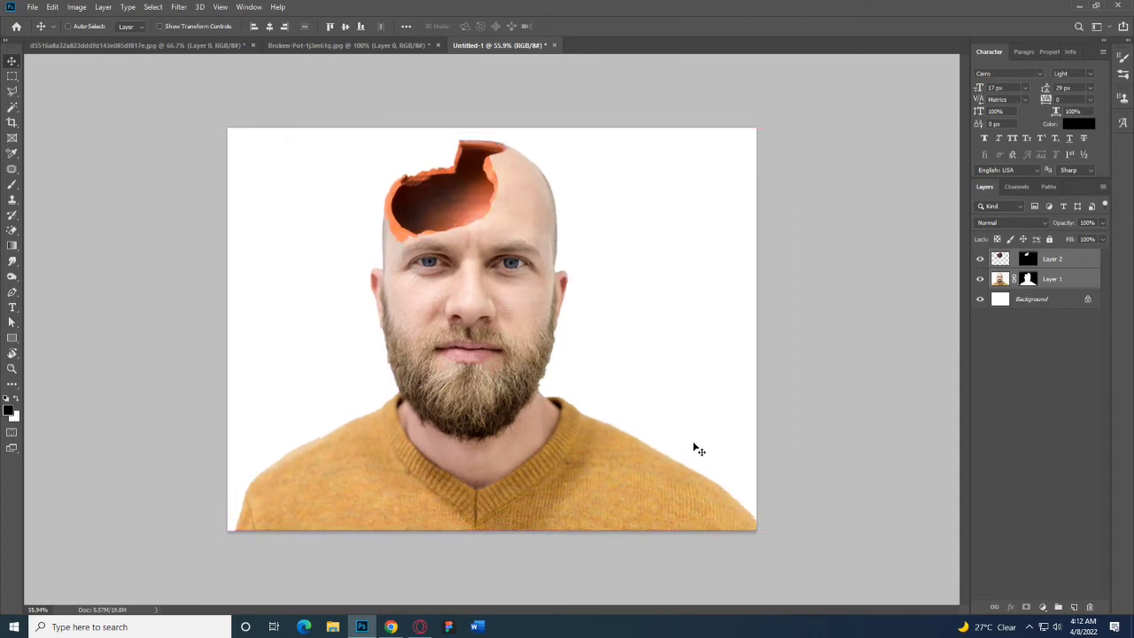
pyautogui.press('c')
pyautogui.moveTo(757, 329)
pyautogui.mouseDown()
pyautogui.moveTo(712, 324)
pyautogui.moveTo(735, 330)
pyautogui.mouseUp()
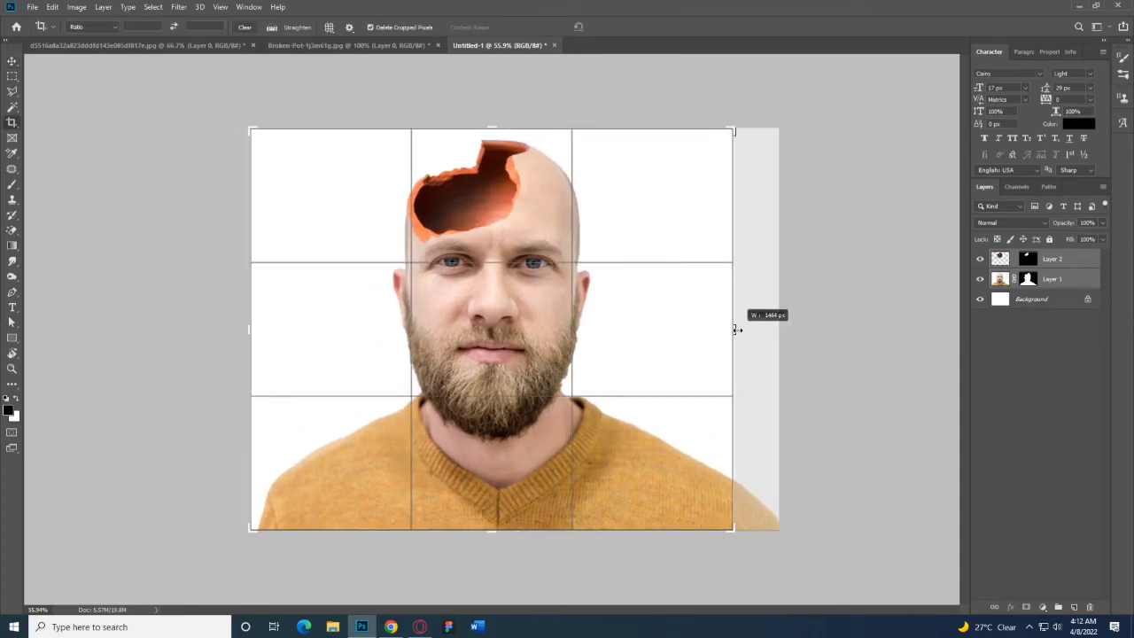
pyautogui.press('Return')
pyautogui.press('v')
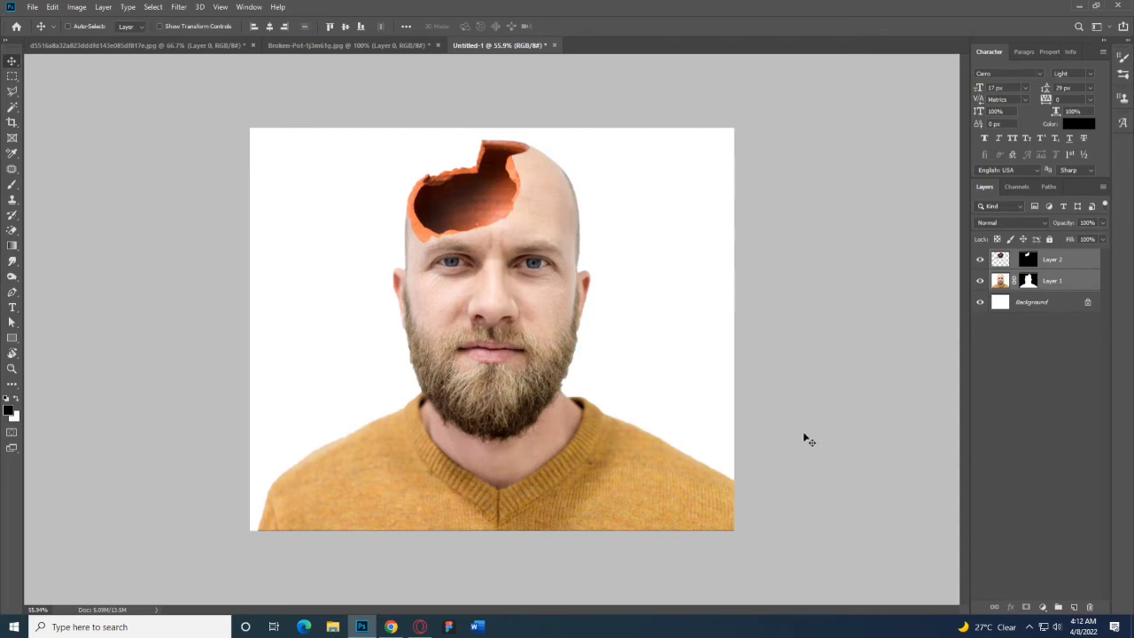
# Draw a black rectangle of about 1488 by 1265 px directly above the Background layer, covering the whole canvas.
pyautogui.click(1028, 303)
pyautogui.press('u')
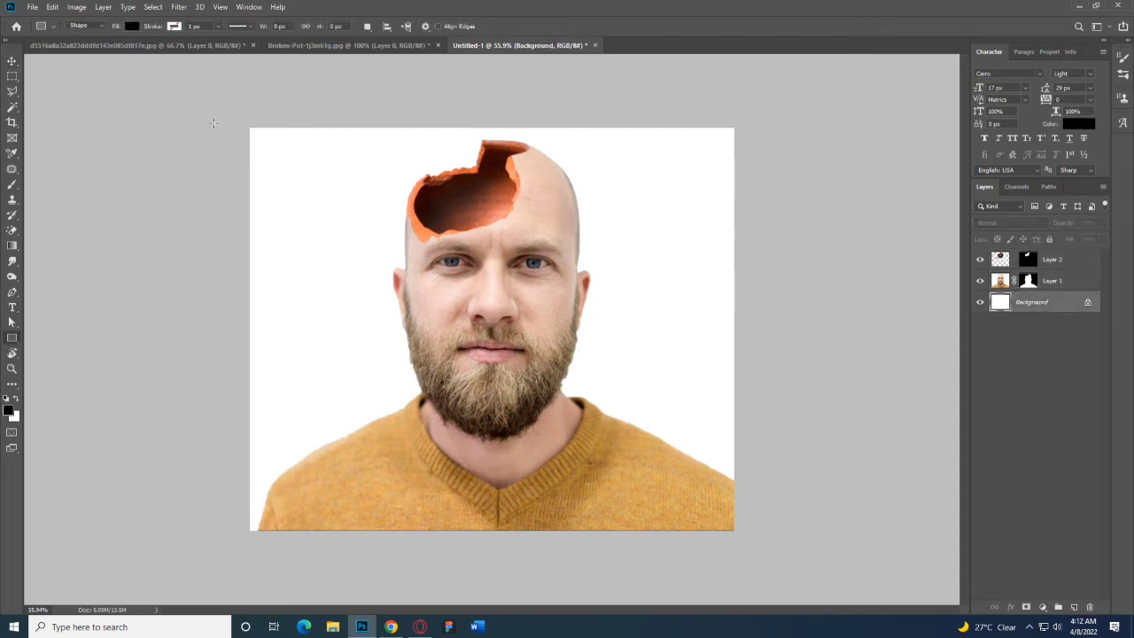
pyautogui.moveTo(239, 124); pyautogui.dragTo(738, 540)
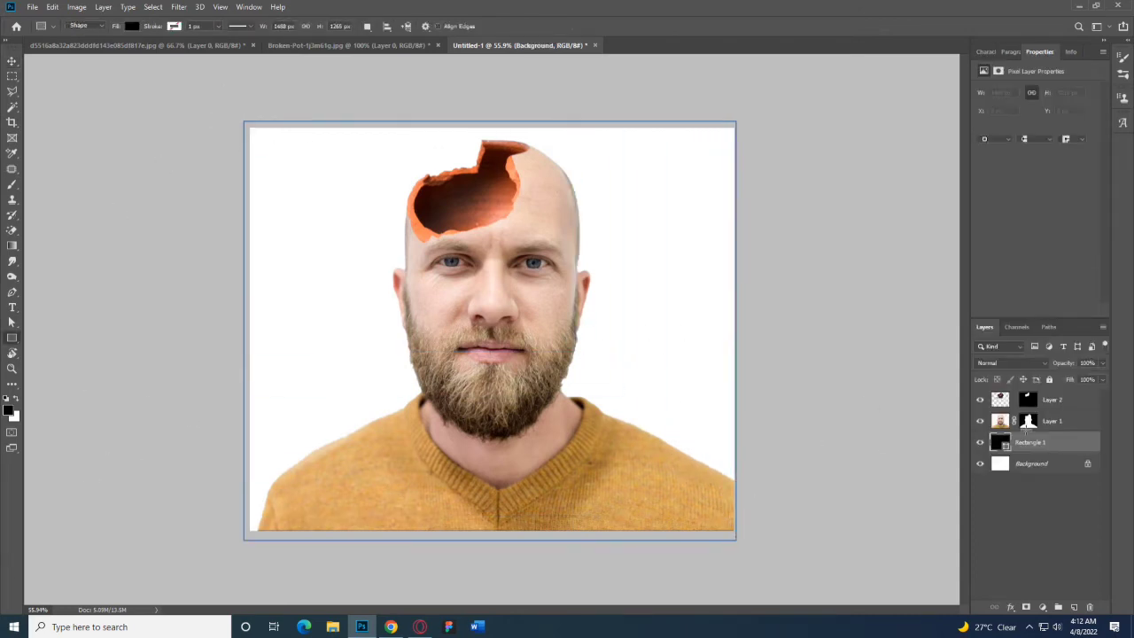
# Add a Gradient Overlay to the rectangle with a reversed black-to-white gradient in Radial style at 50% opacity.
pyautogui.doubleClick(1069, 455)
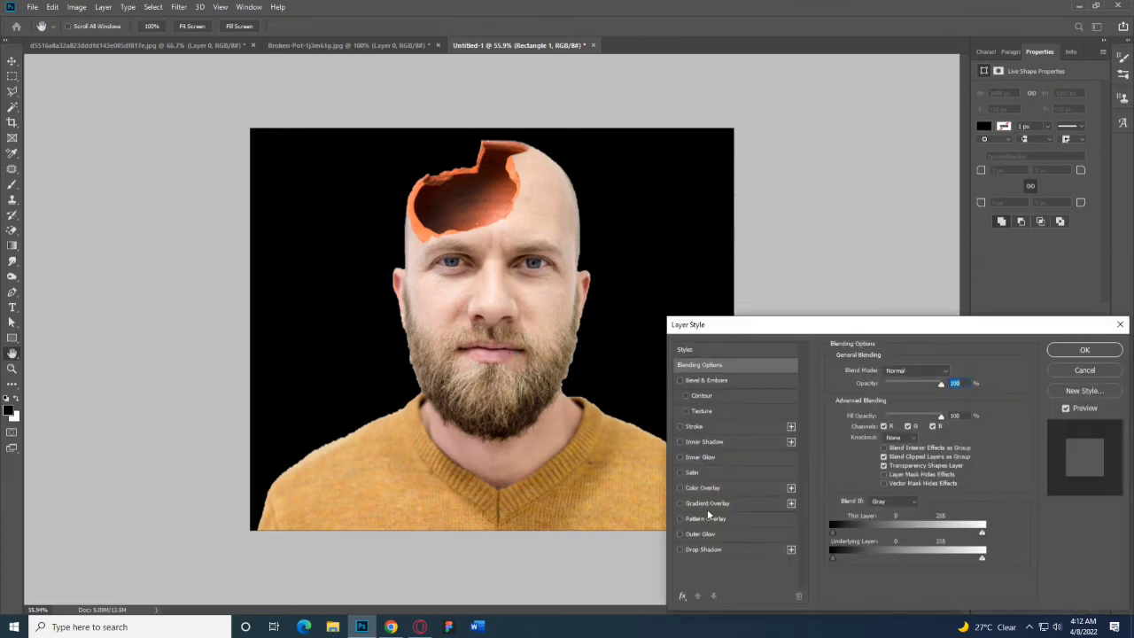
pyautogui.click(706, 505)
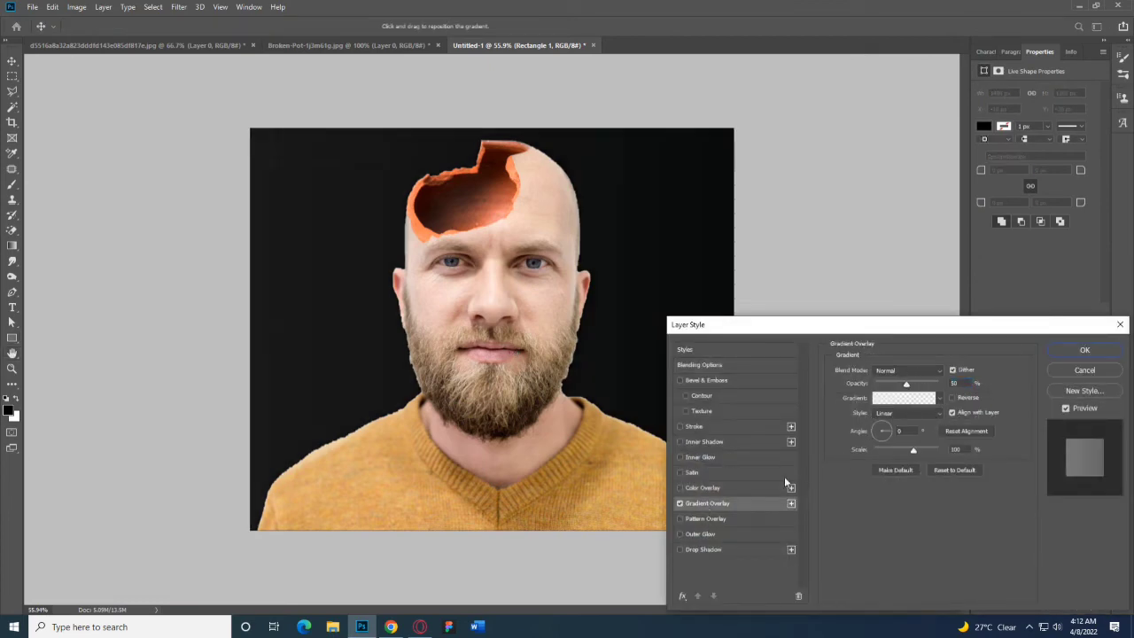
pyautogui.click(940, 400)
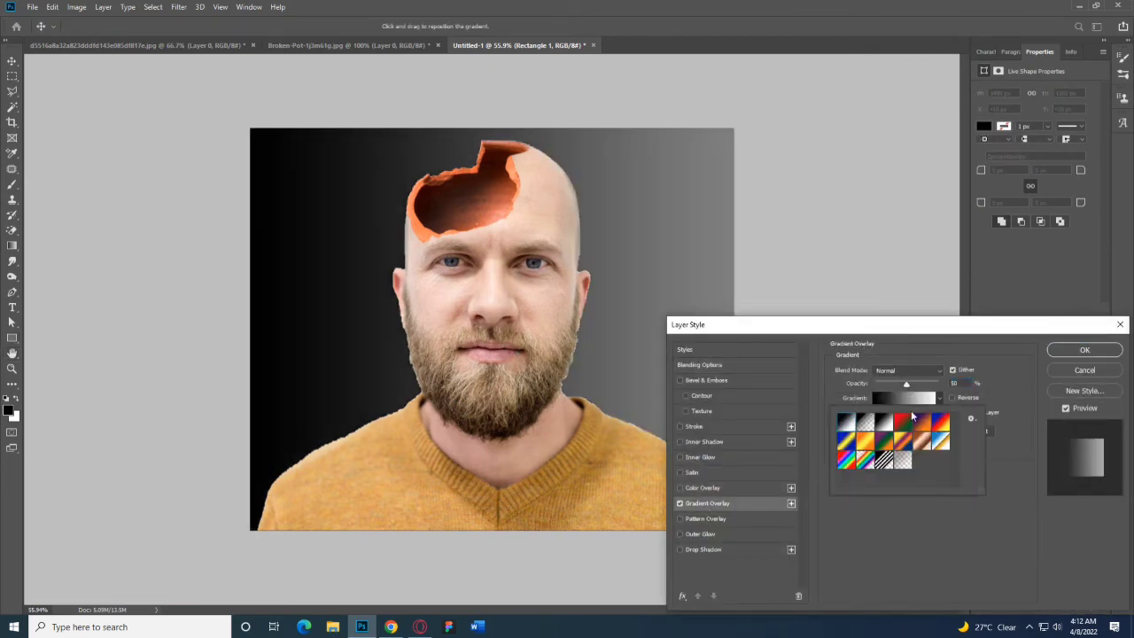
pyautogui.click(937, 399)
pyautogui.click(913, 413)
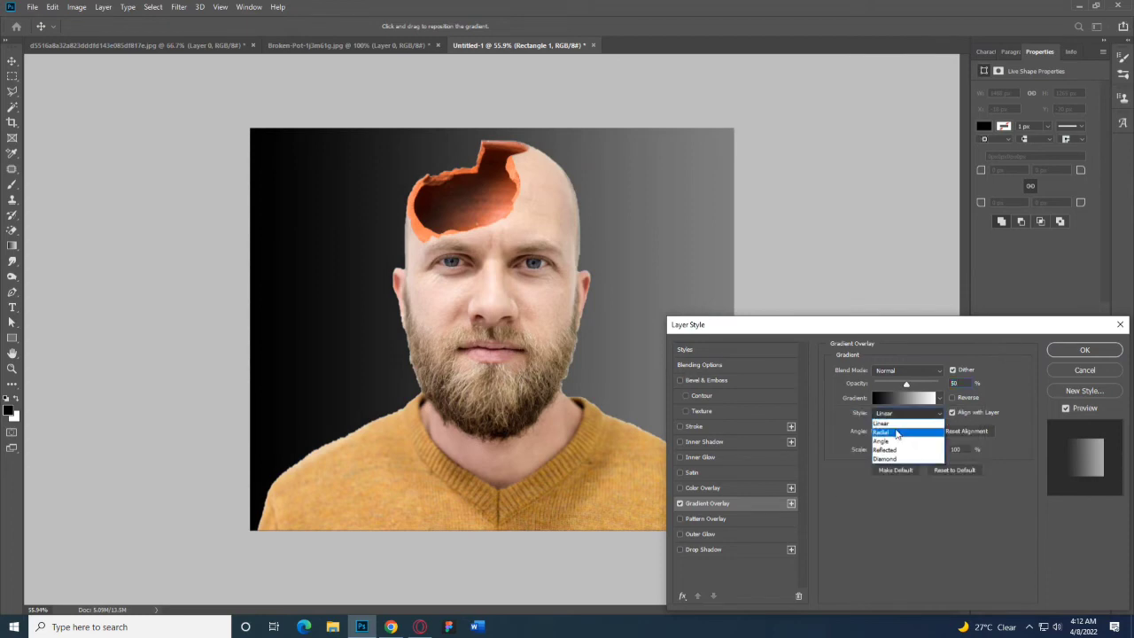
pyautogui.click(913, 424)
pyautogui.click(952, 398)
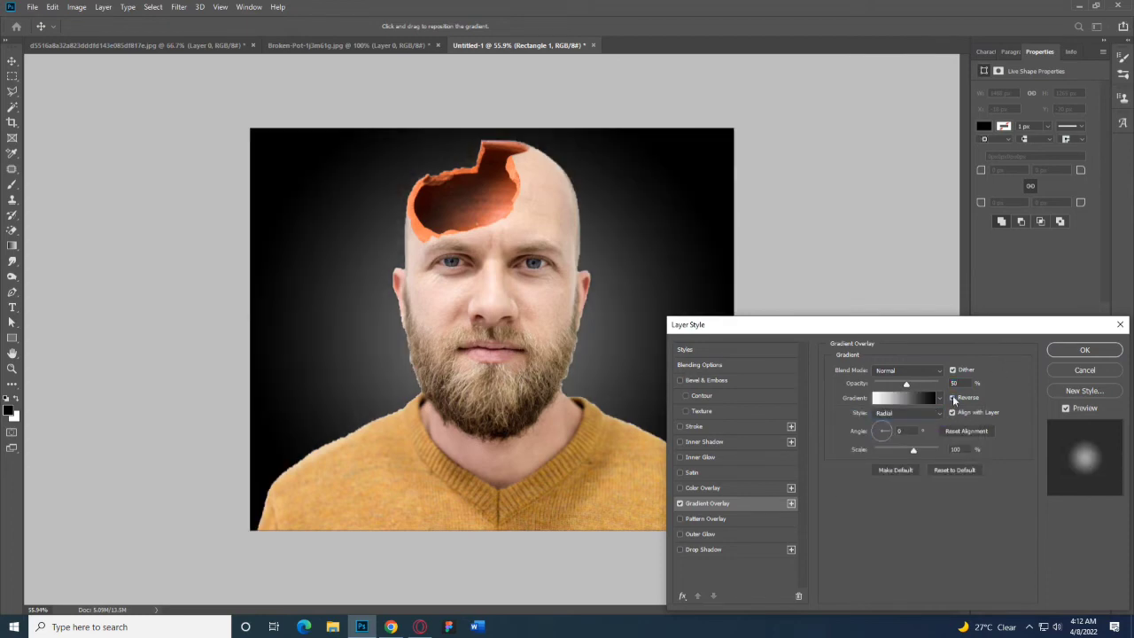
# Change the overlay gradient's black stop to light grey c7c7c7 and increase the overlay's scale.
pyautogui.click(904, 398)
pyautogui.doubleClick(692, 509)
pyautogui.moveTo(822, 492); pyautogui.dragTo(821, 412)
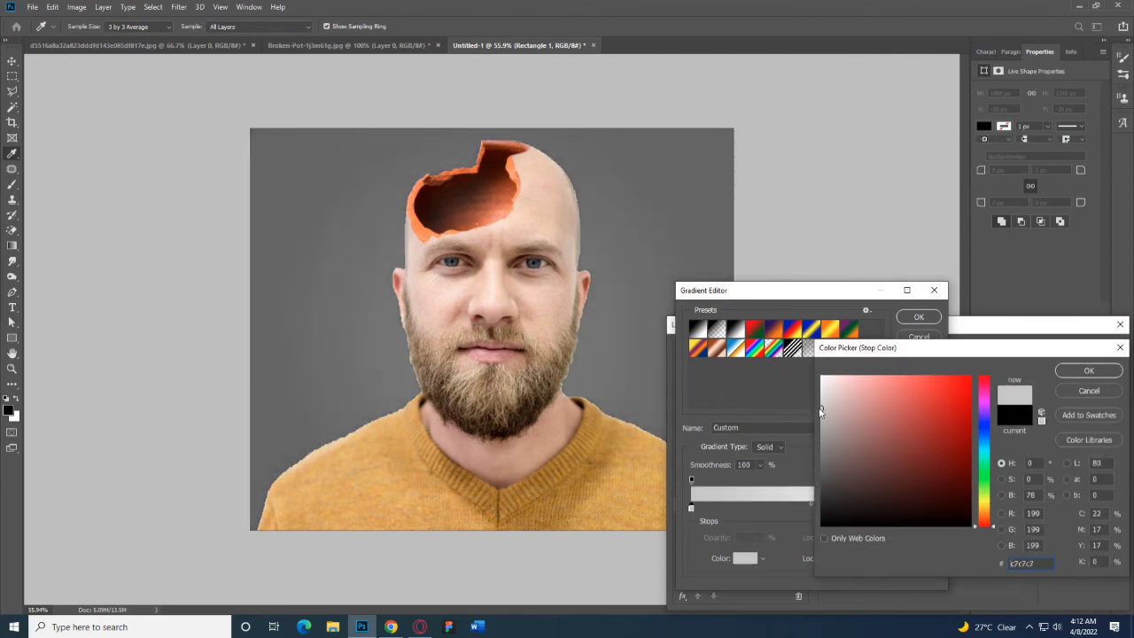
pyautogui.press('Return')
pyautogui.click(919, 316)
pyautogui.moveTo(916, 450)
pyautogui.mouseDown()
pyautogui.moveTo(865, 448)
pyautogui.moveTo(929, 449)
pyautogui.mouseUp()
pyautogui.press('Return')
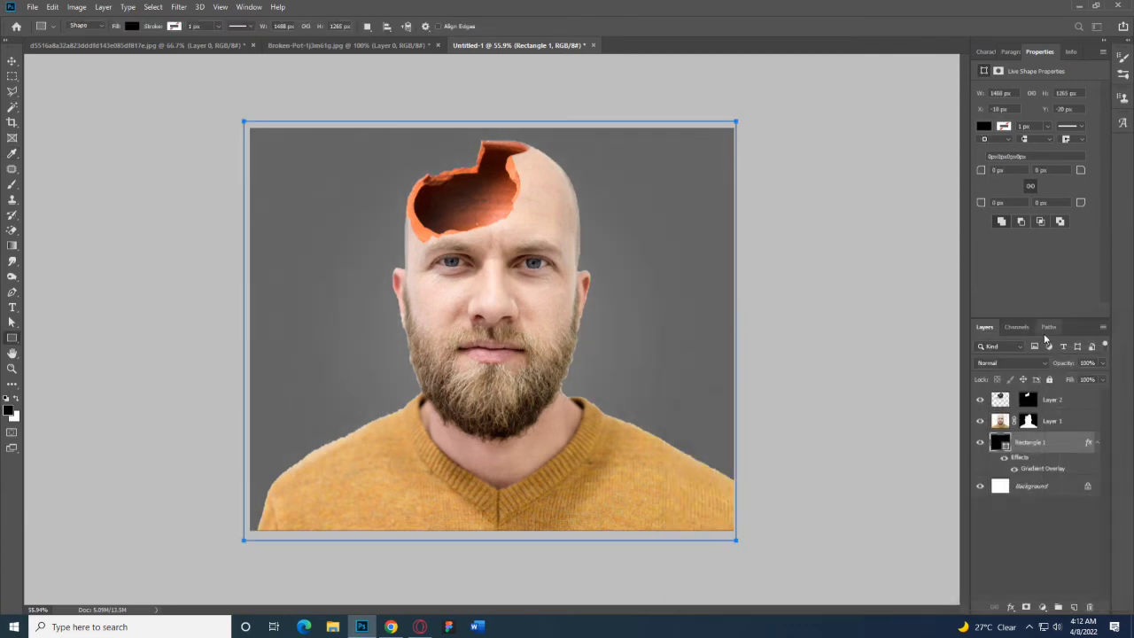
# View the finished composite enlarged in full-screen mode.
pyautogui.press('f')
pyautogui.press('f')
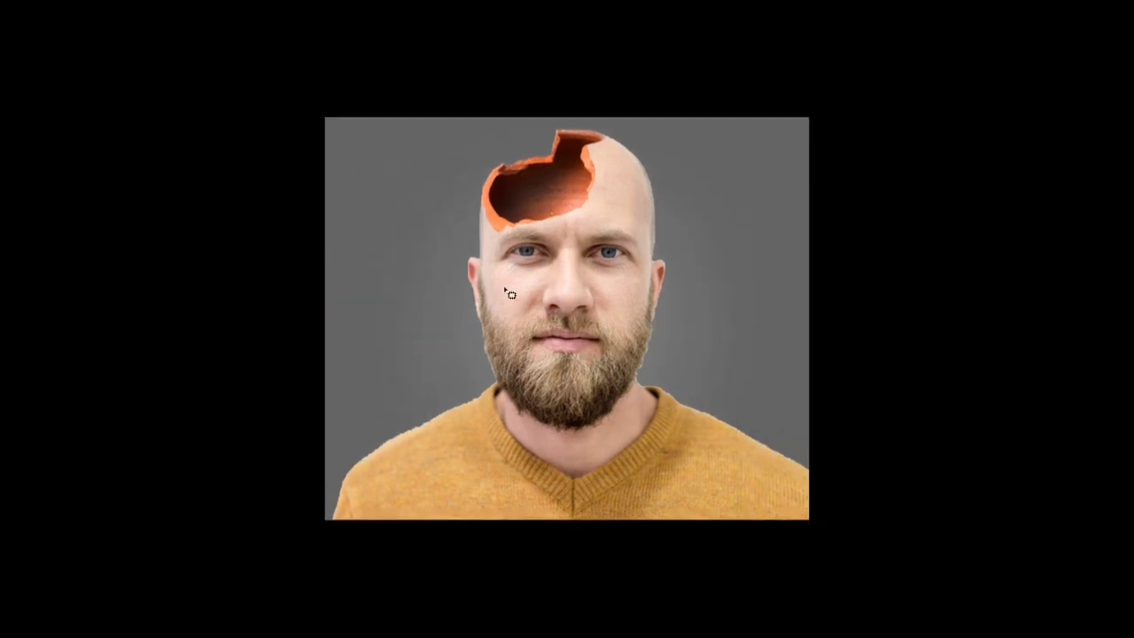
pyautogui.press('z')
pyautogui.click(761, 381)
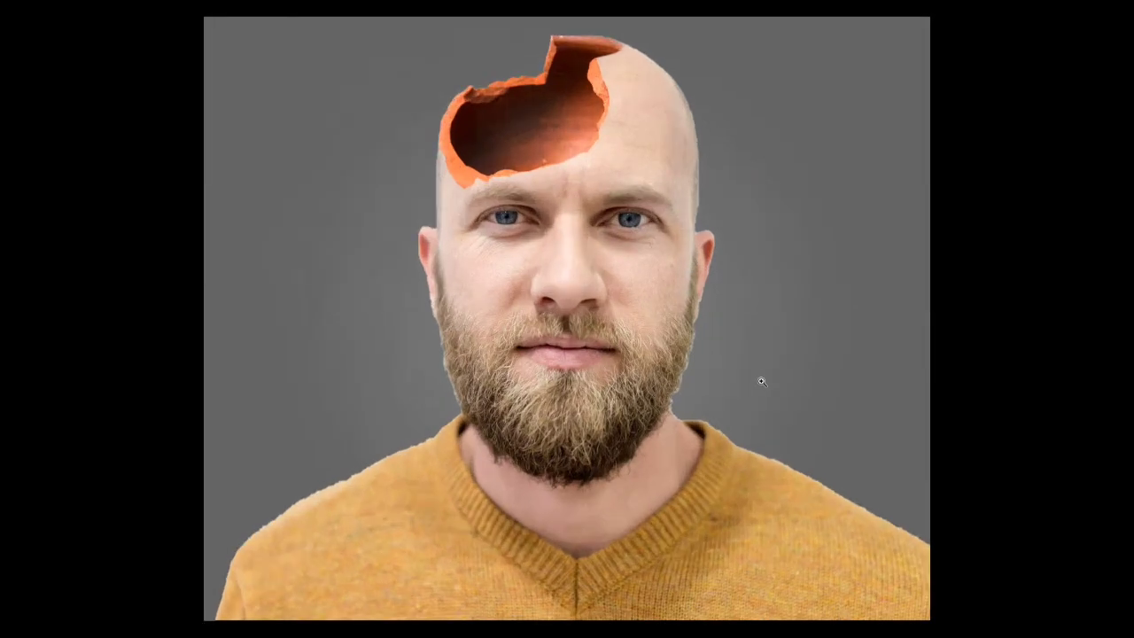